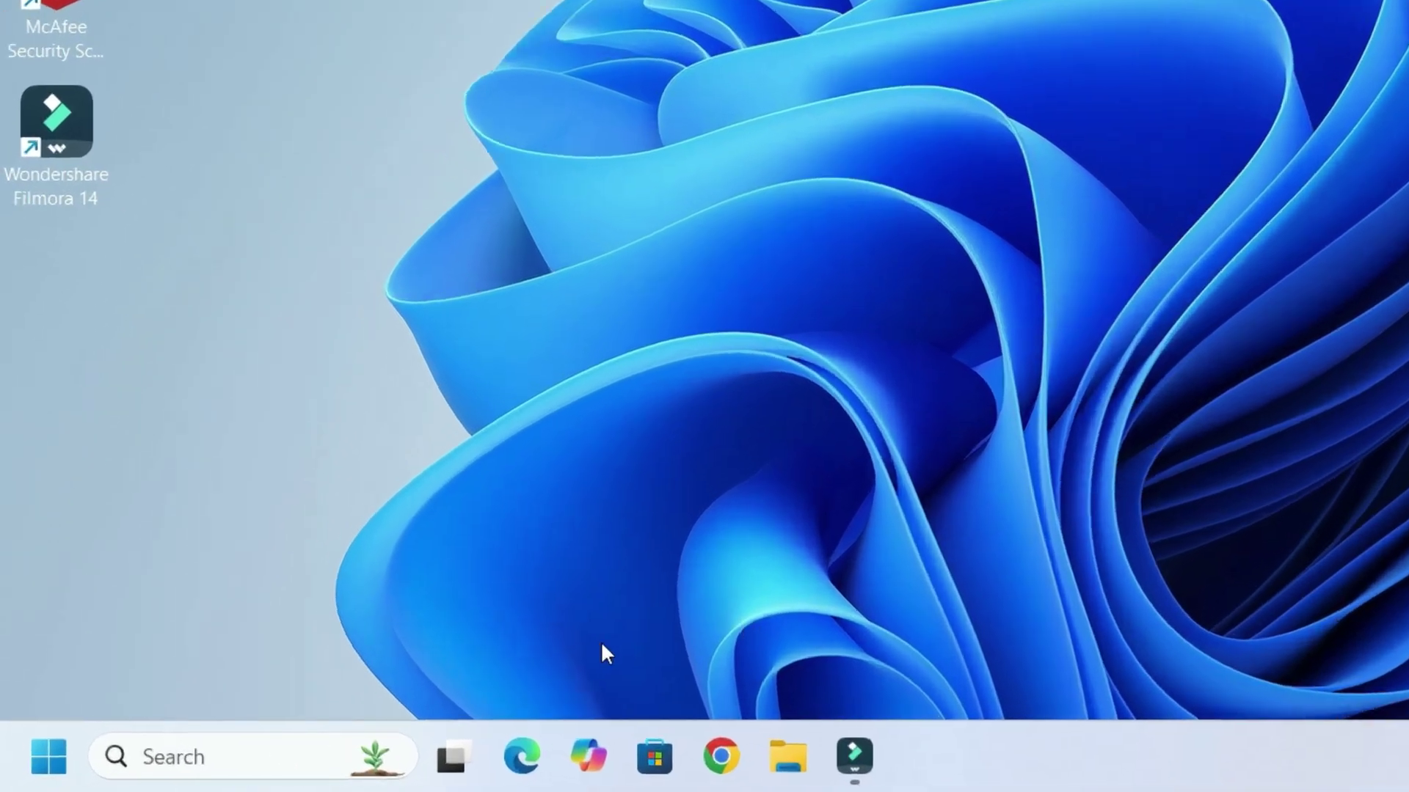
Search 'services' from the taskbar and open the Services console
left_click(244, 759)
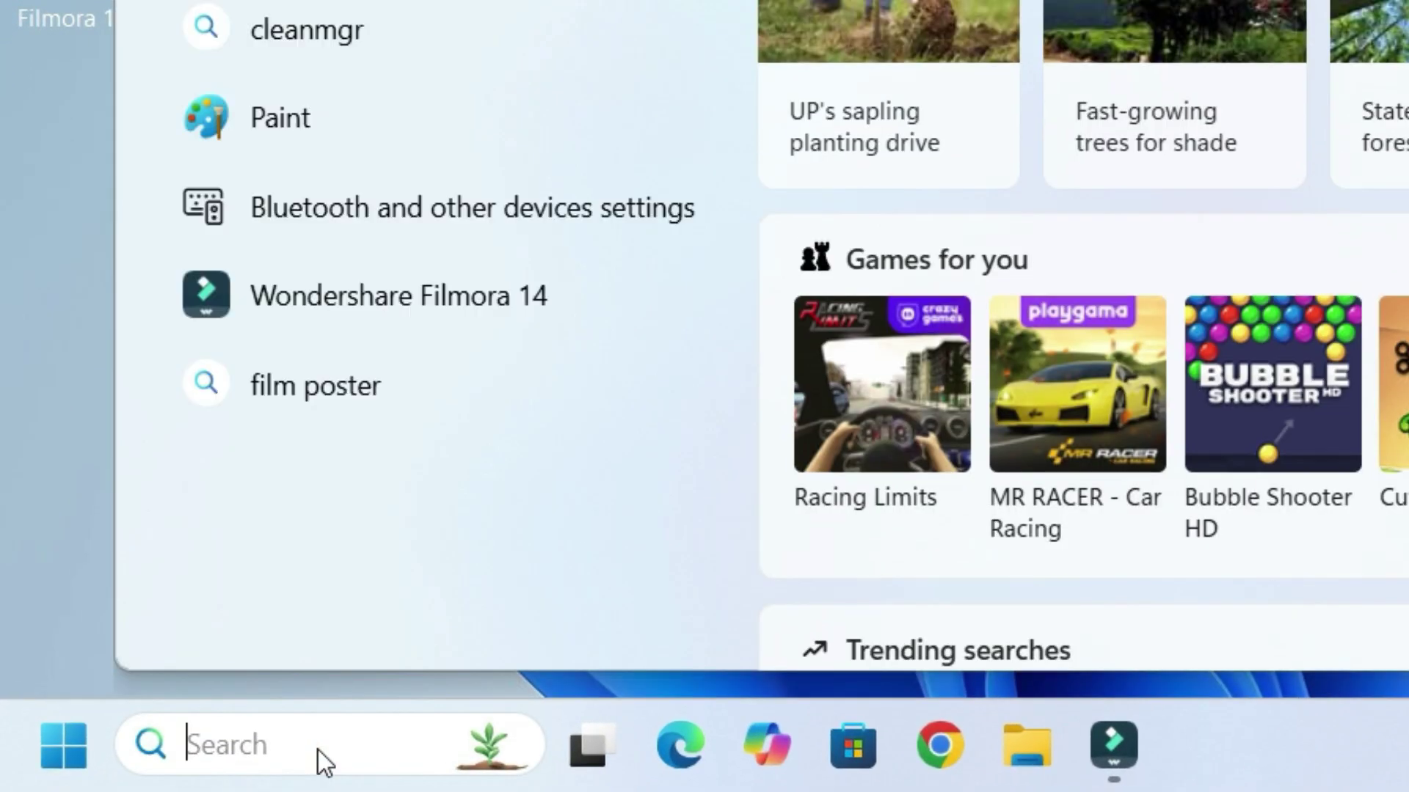
type("services")
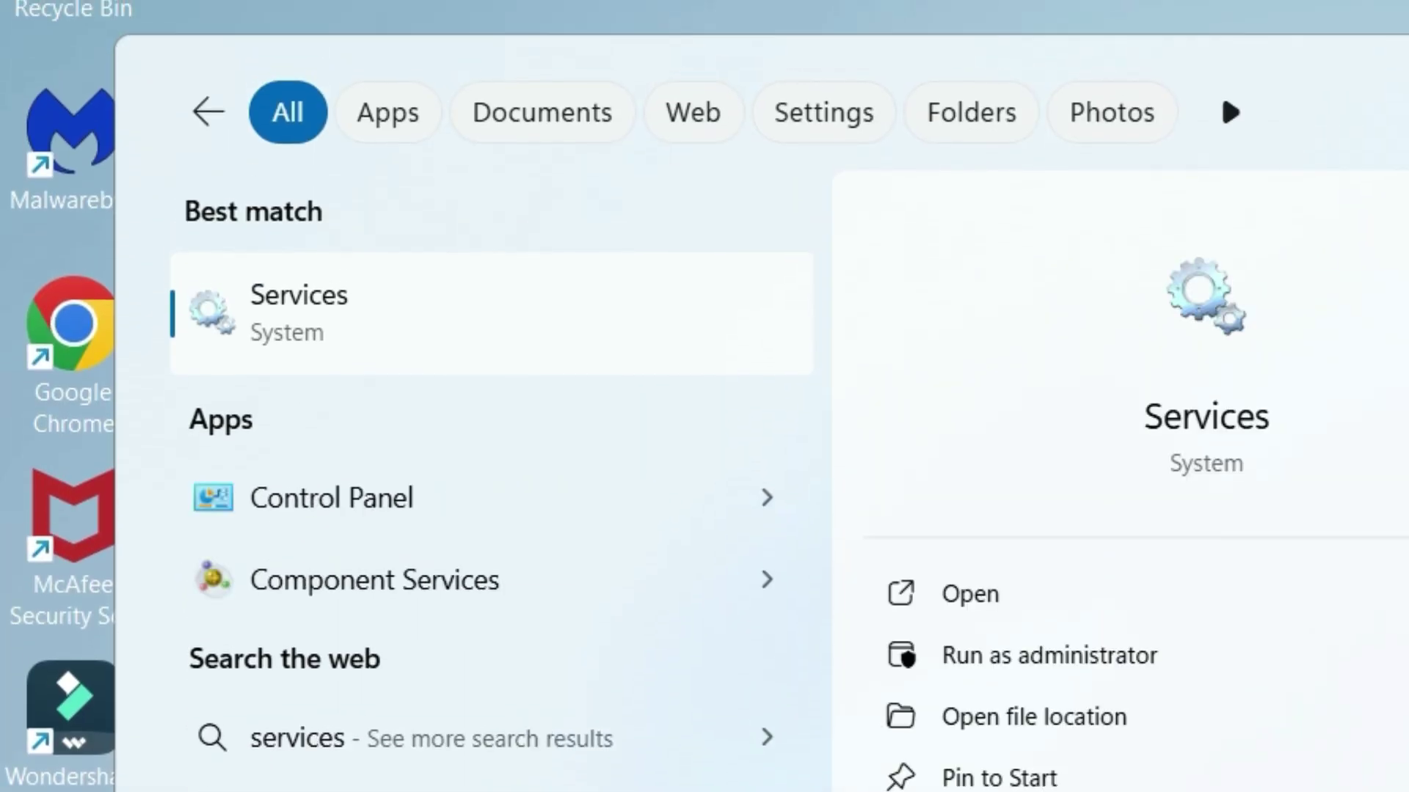
left_click(253, 304)
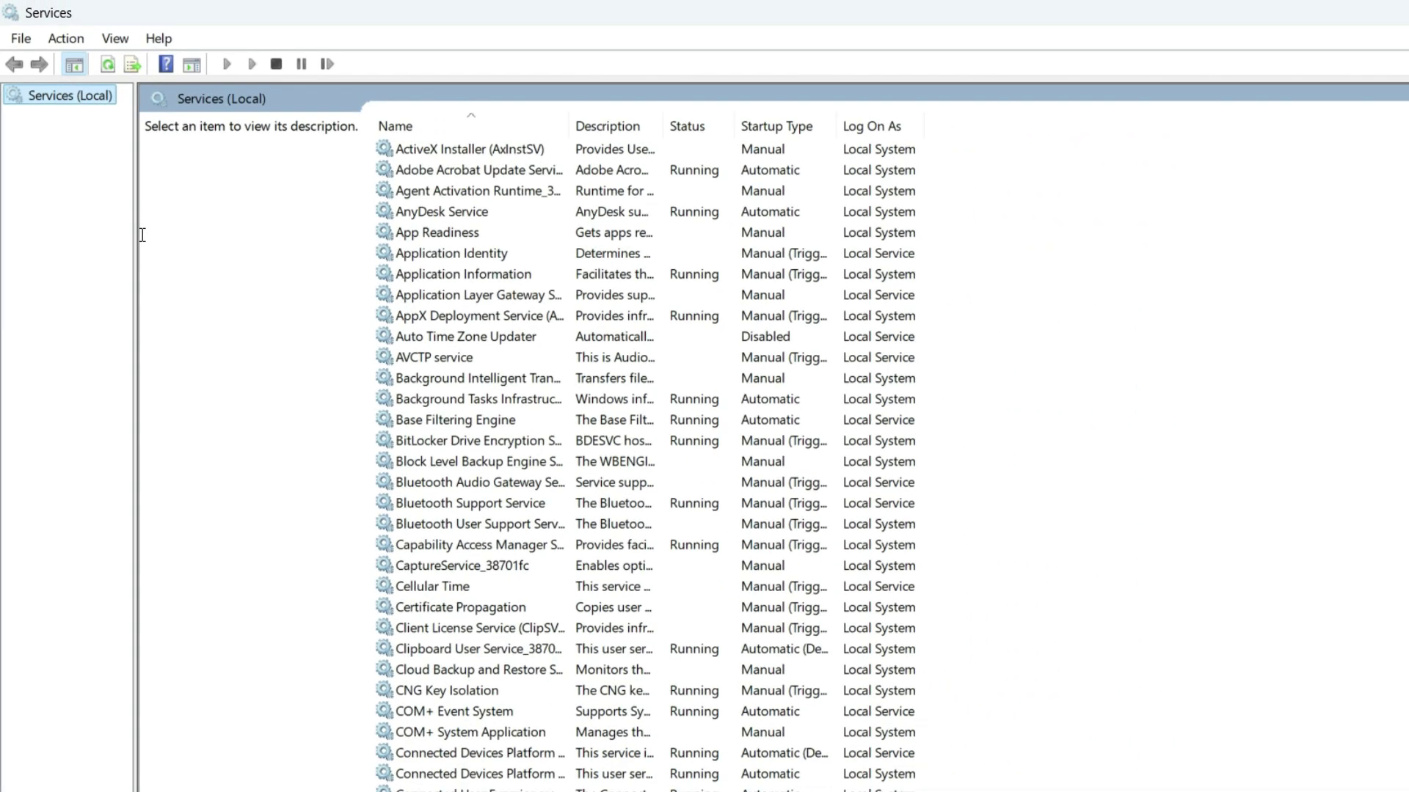
Check a couple of service descriptions, then find Windows Search and bring up its context menu
left_click(419, 384)
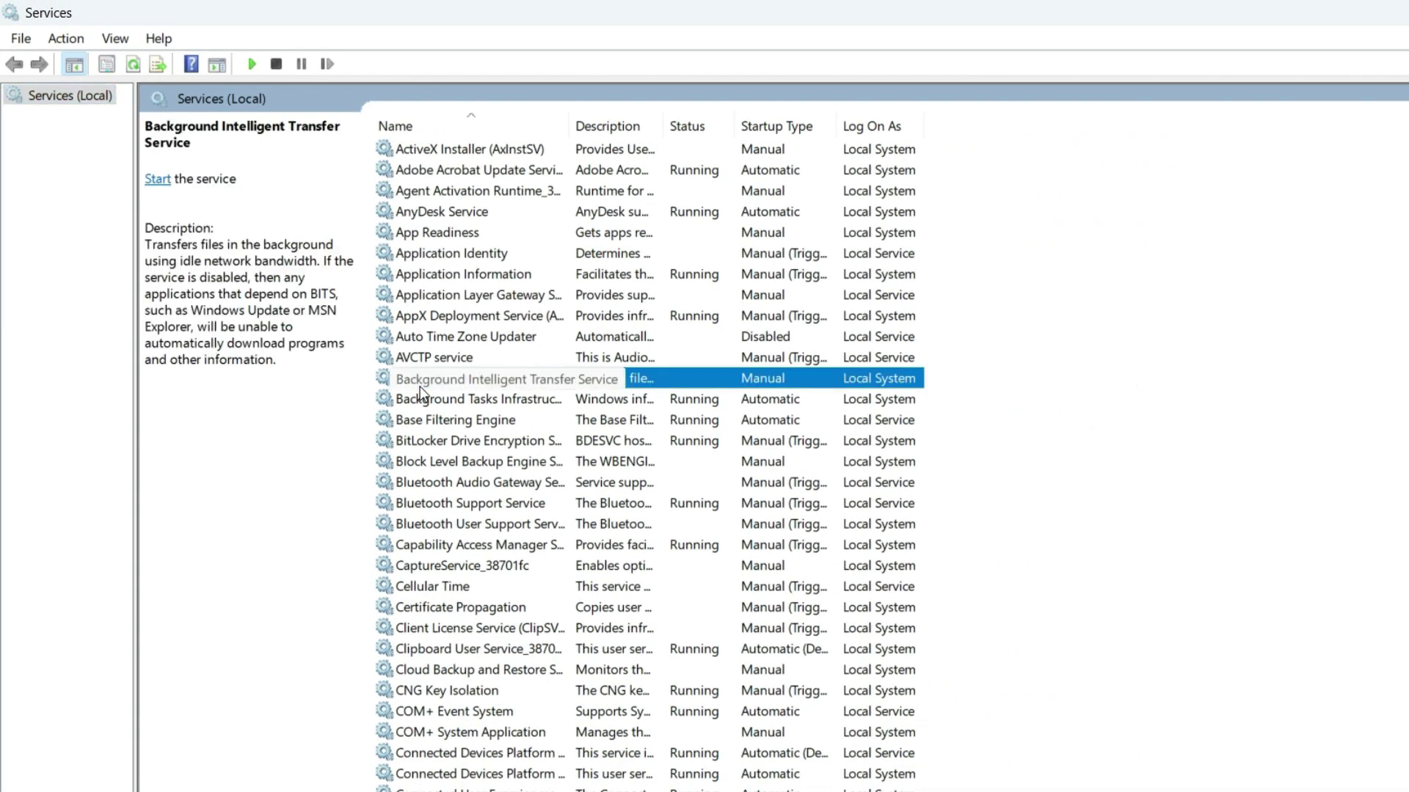
left_click(447, 418)
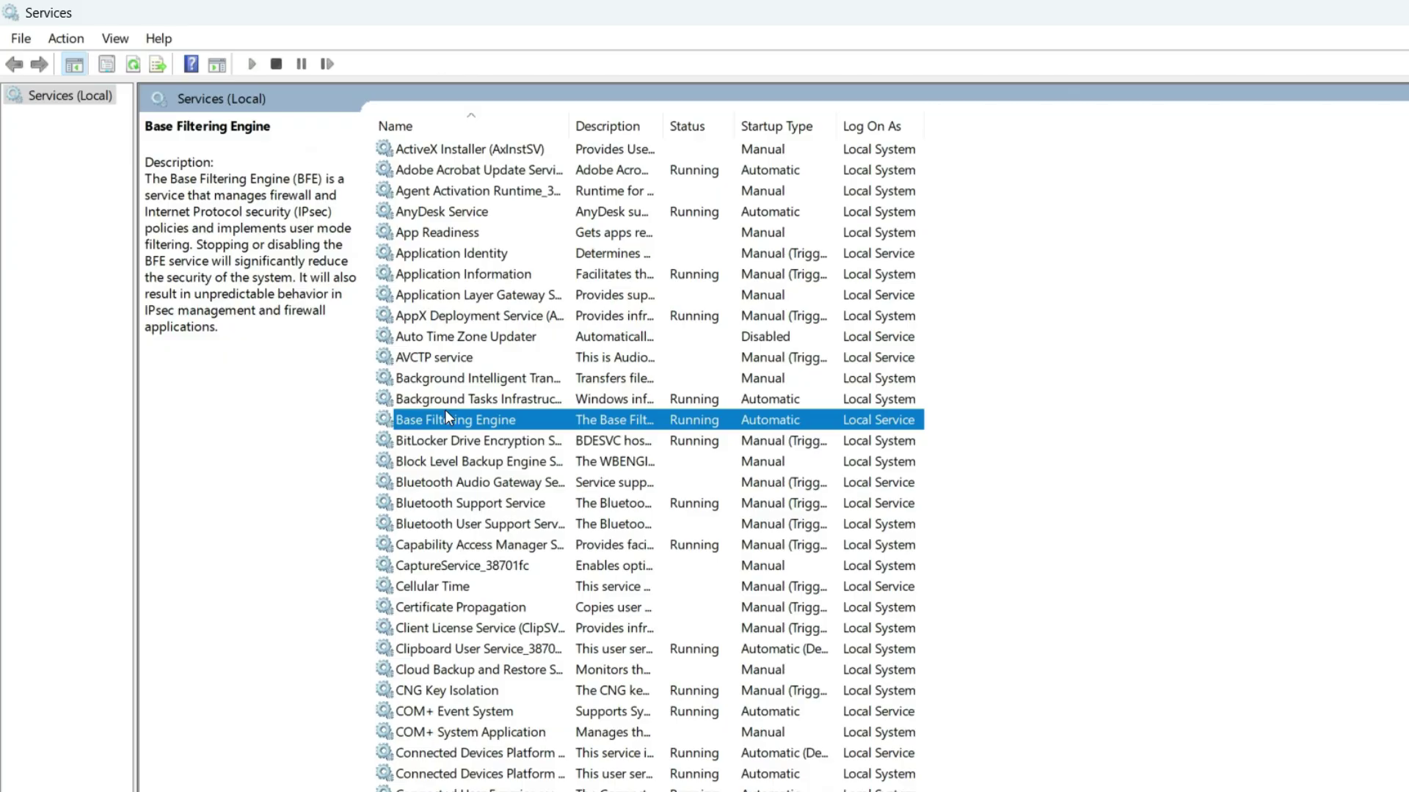
key("w")
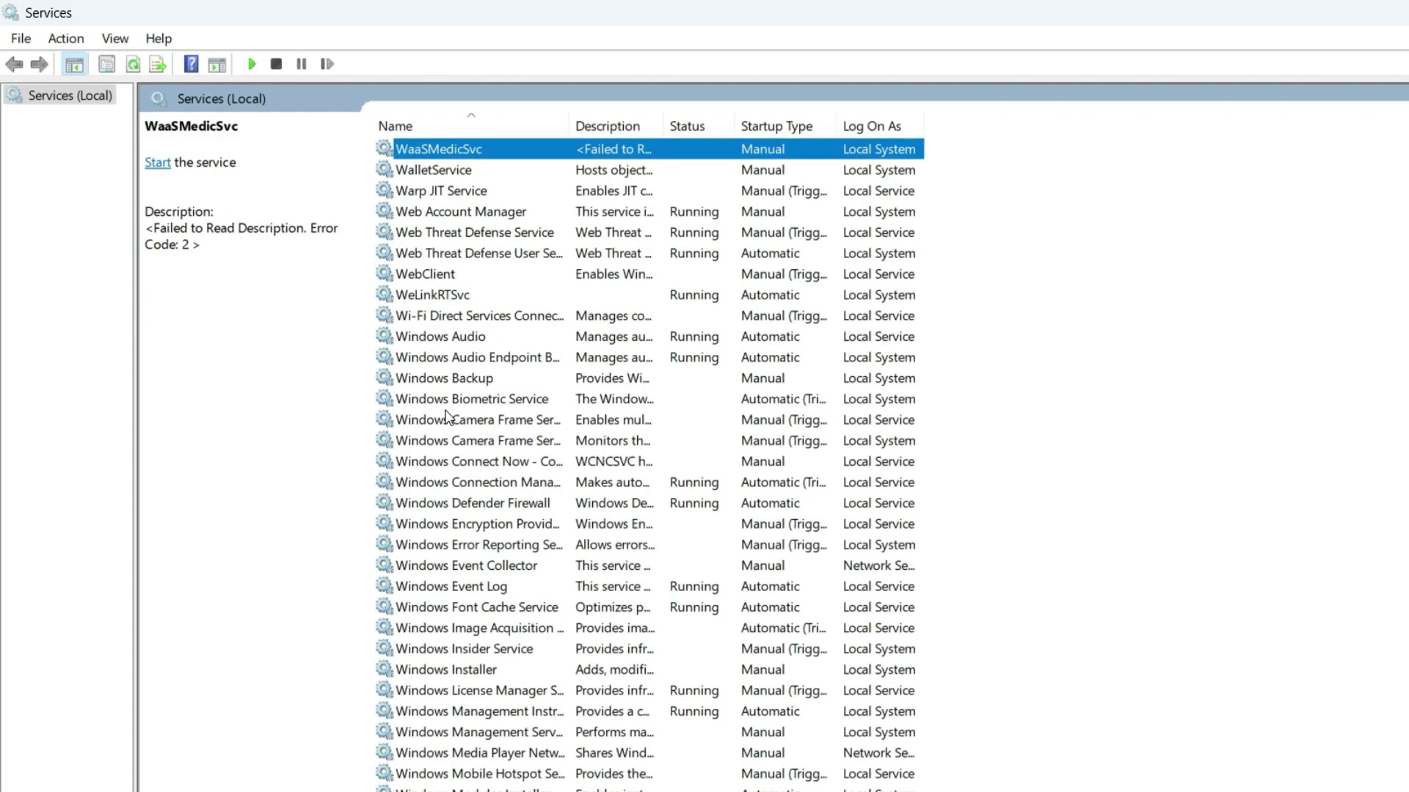
scroll(448, 417, "down", 5)
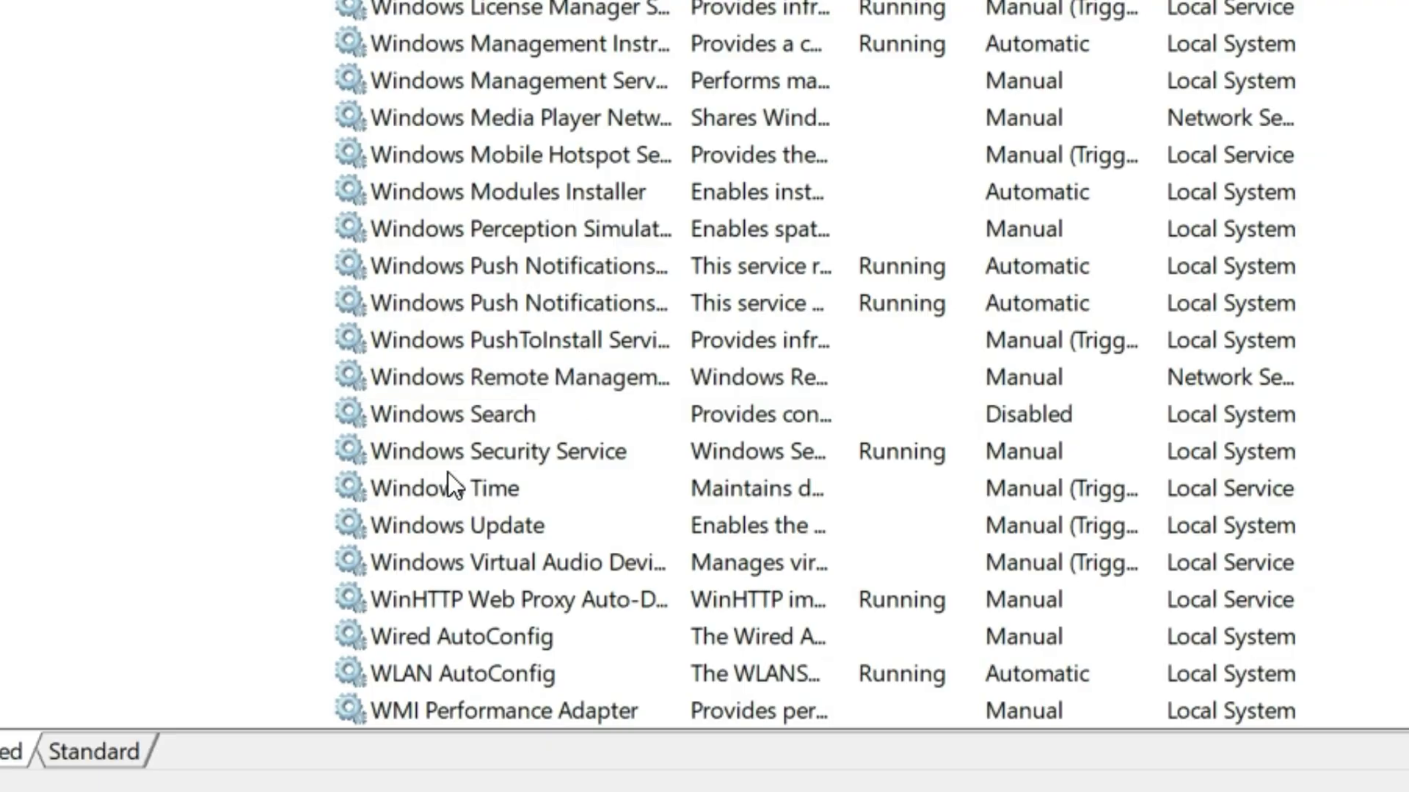
right_click(471, 427)
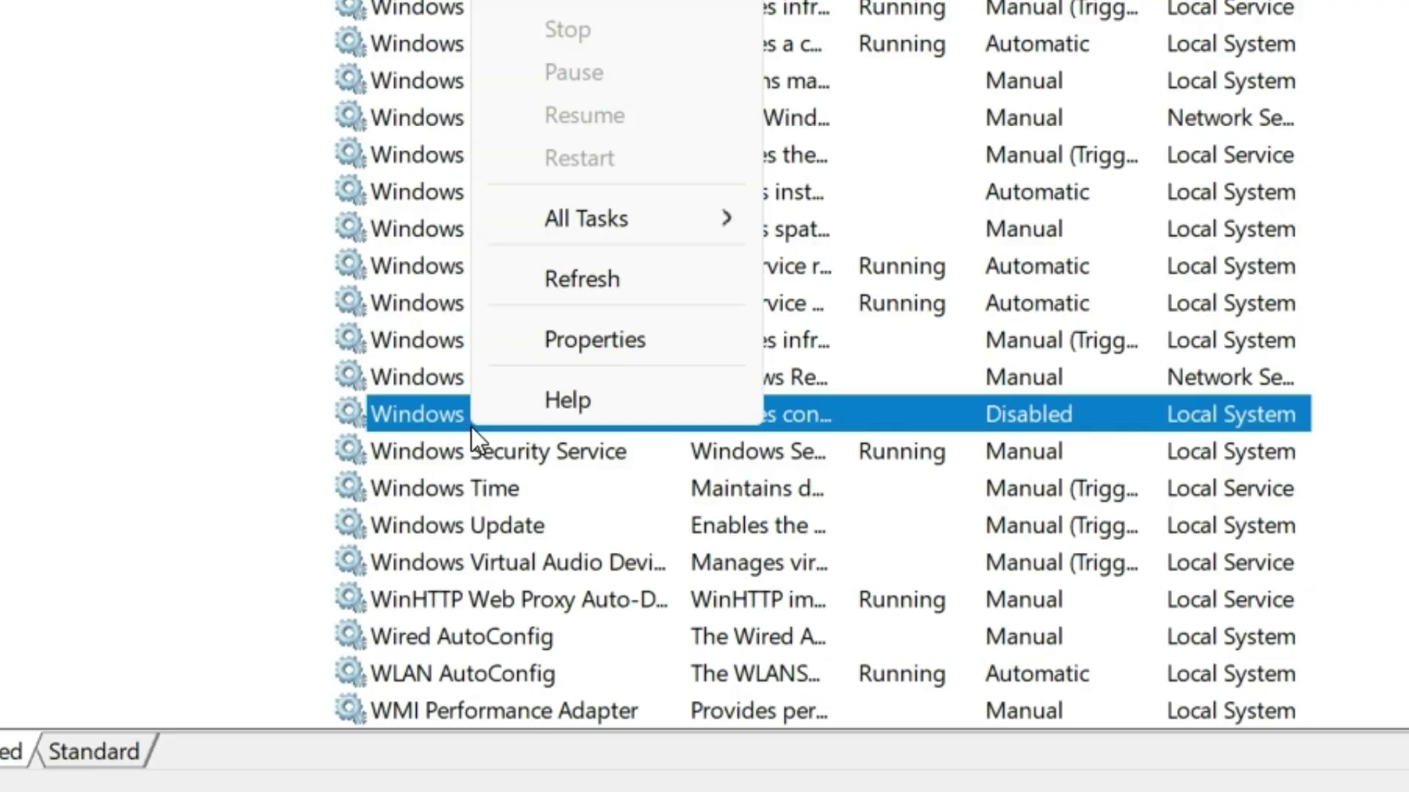
Change the Windows Search service's startup type to Disabled in its Properties and apply it
left_click(637, 327)
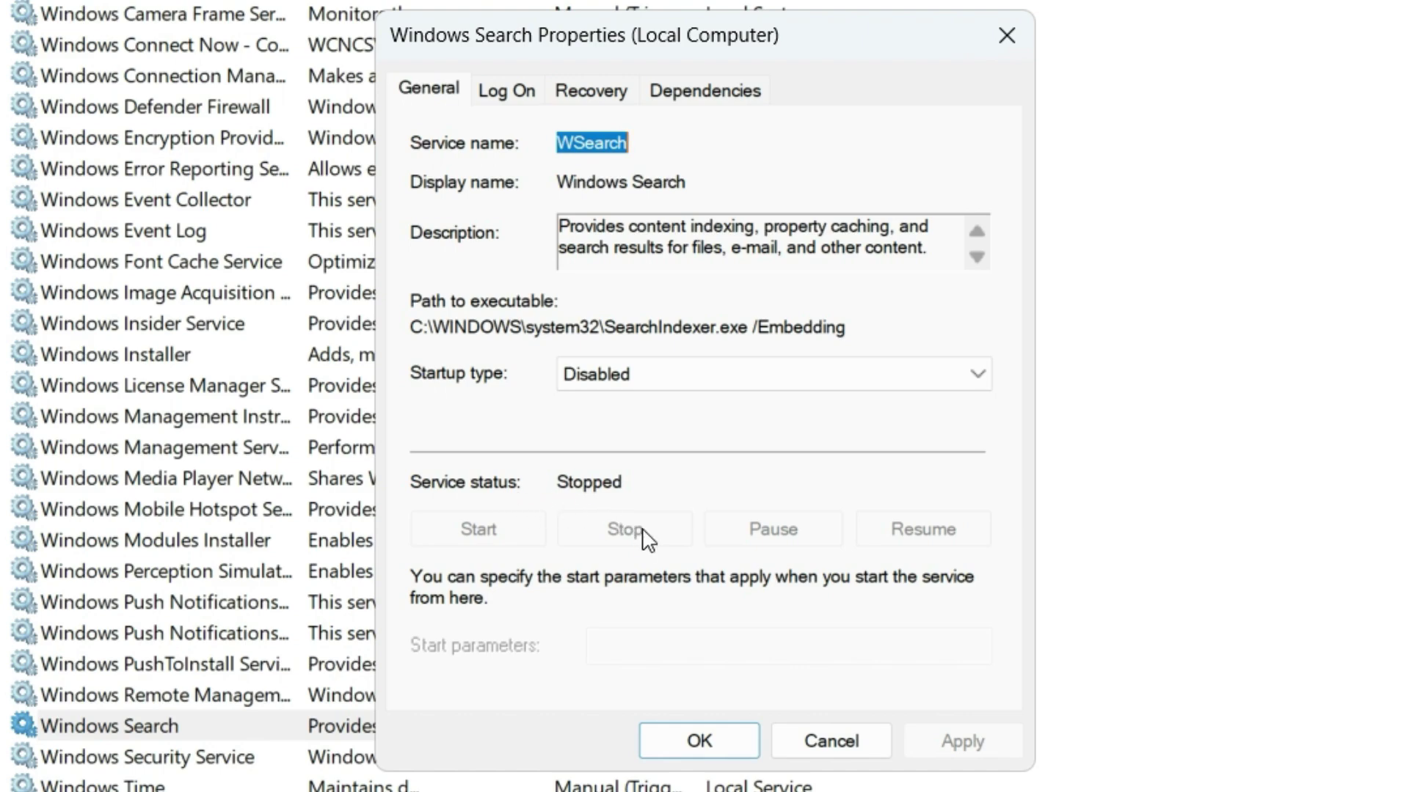
left_click(764, 376)
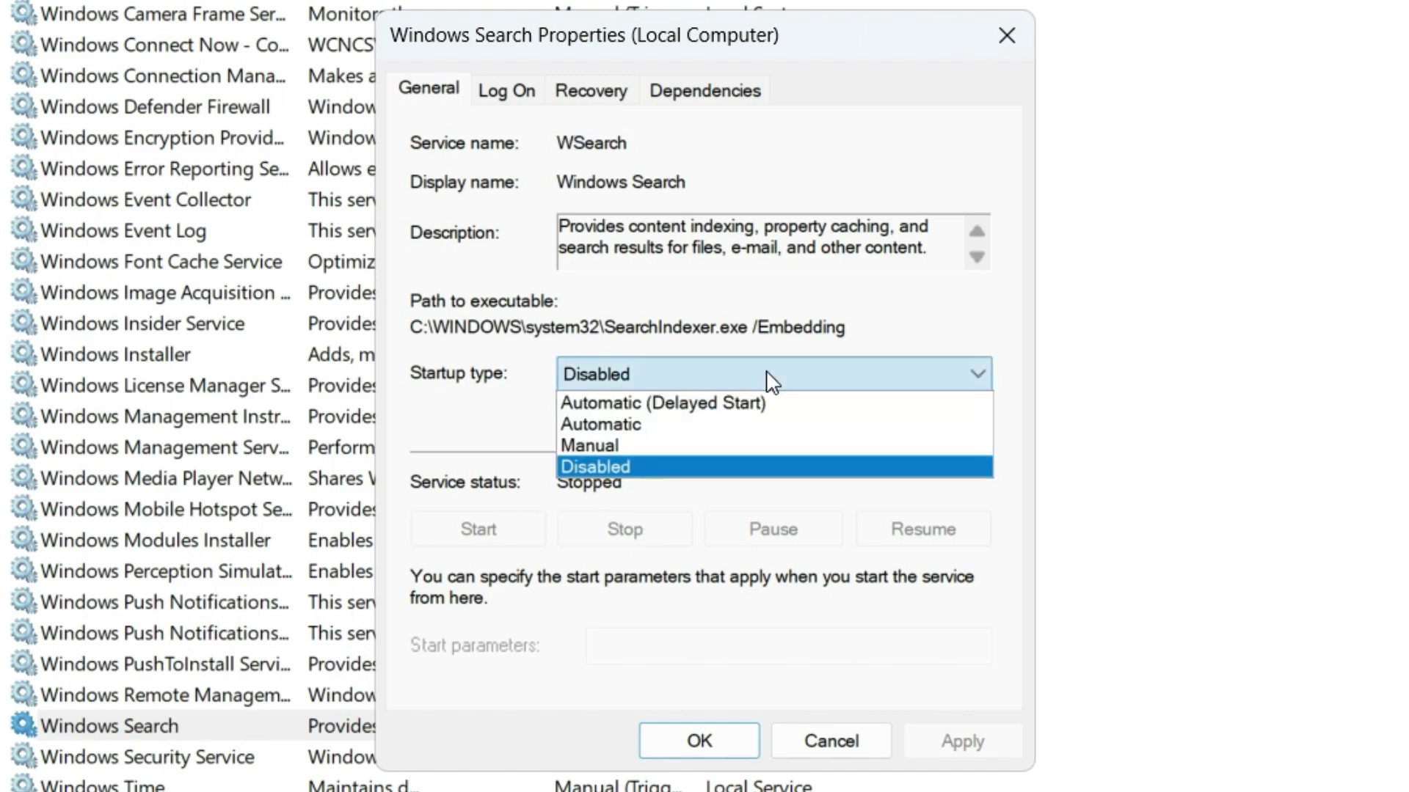
left_click(629, 469)
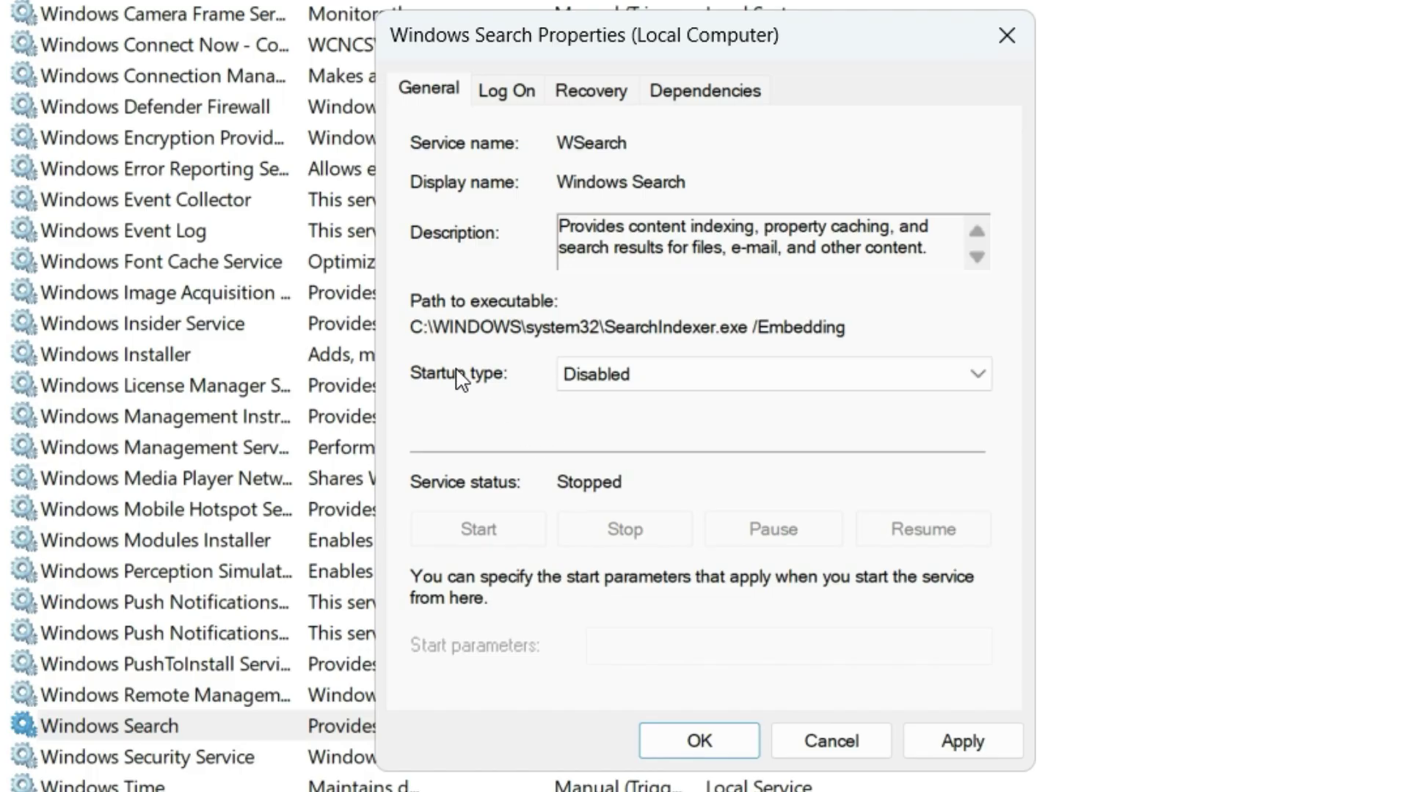
left_click(973, 753)
left_click(711, 741)
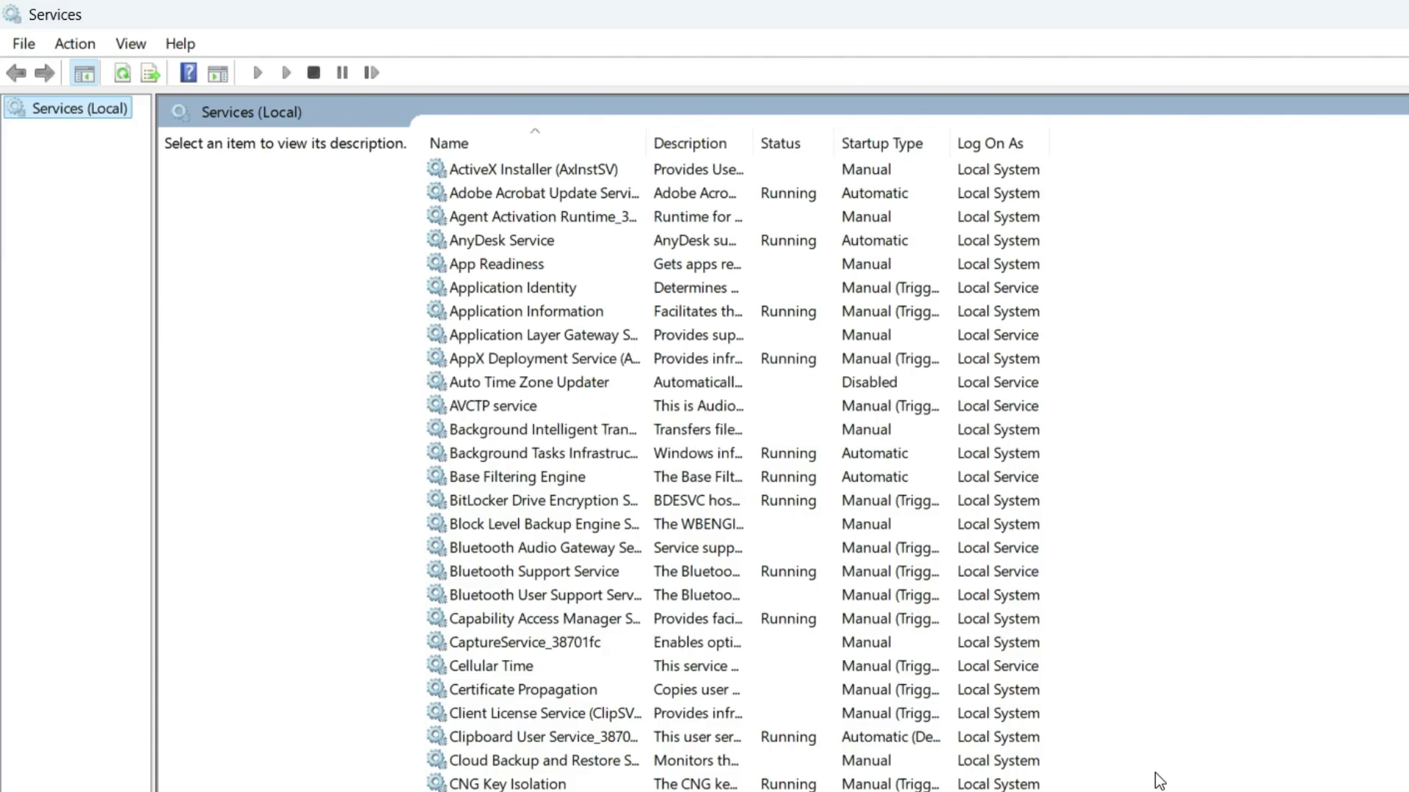
Find the SysMain service in the list and open its Properties
left_click(690, 783)
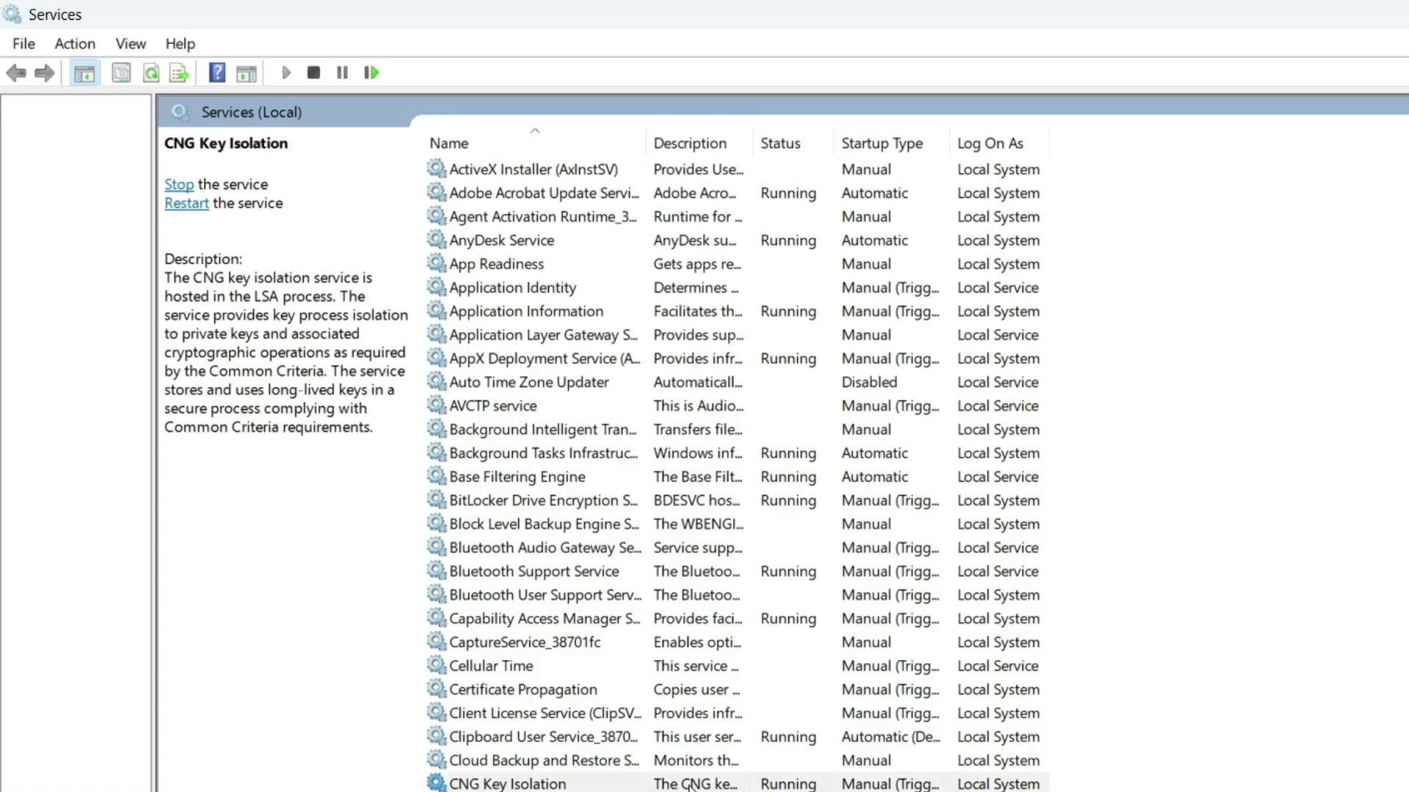
key("s")
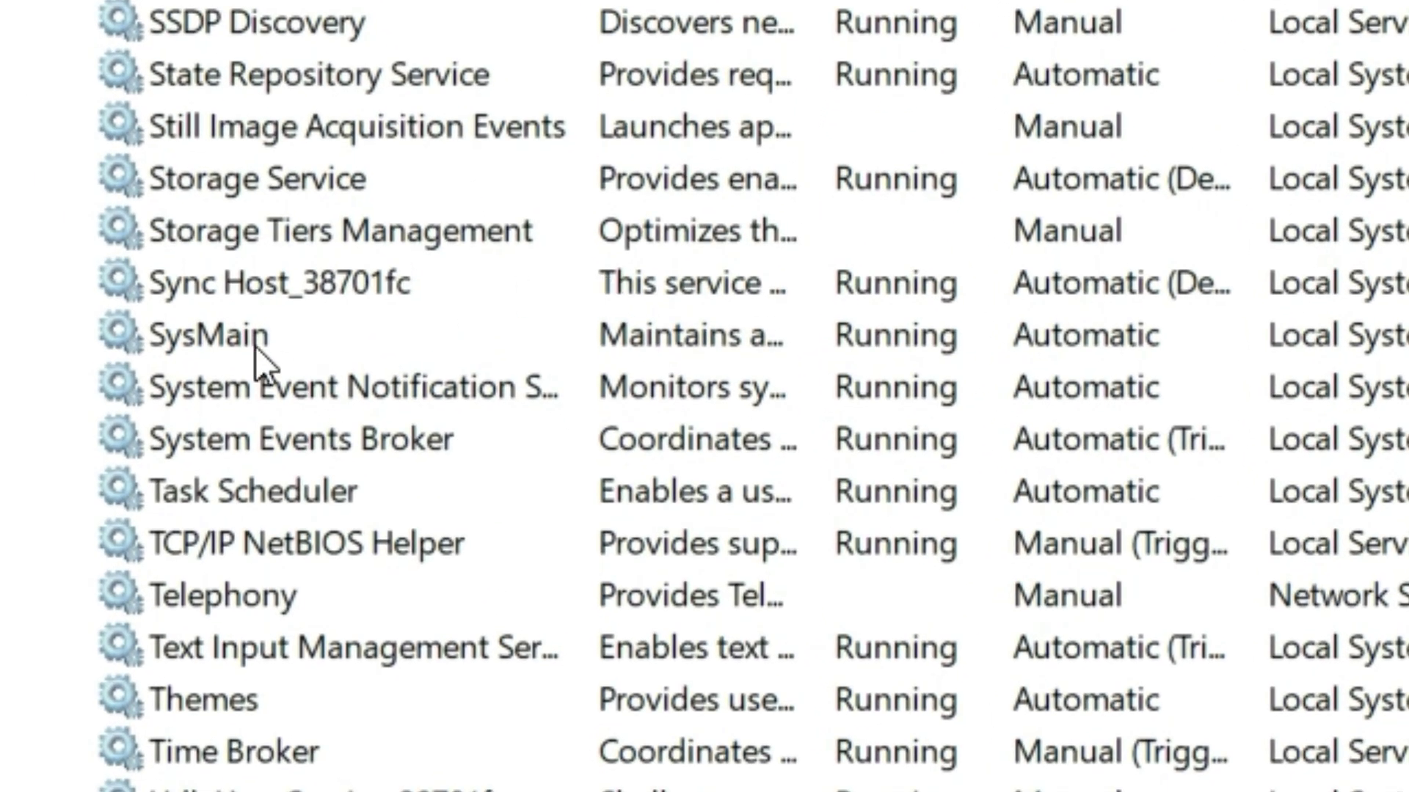
left_click(256, 348)
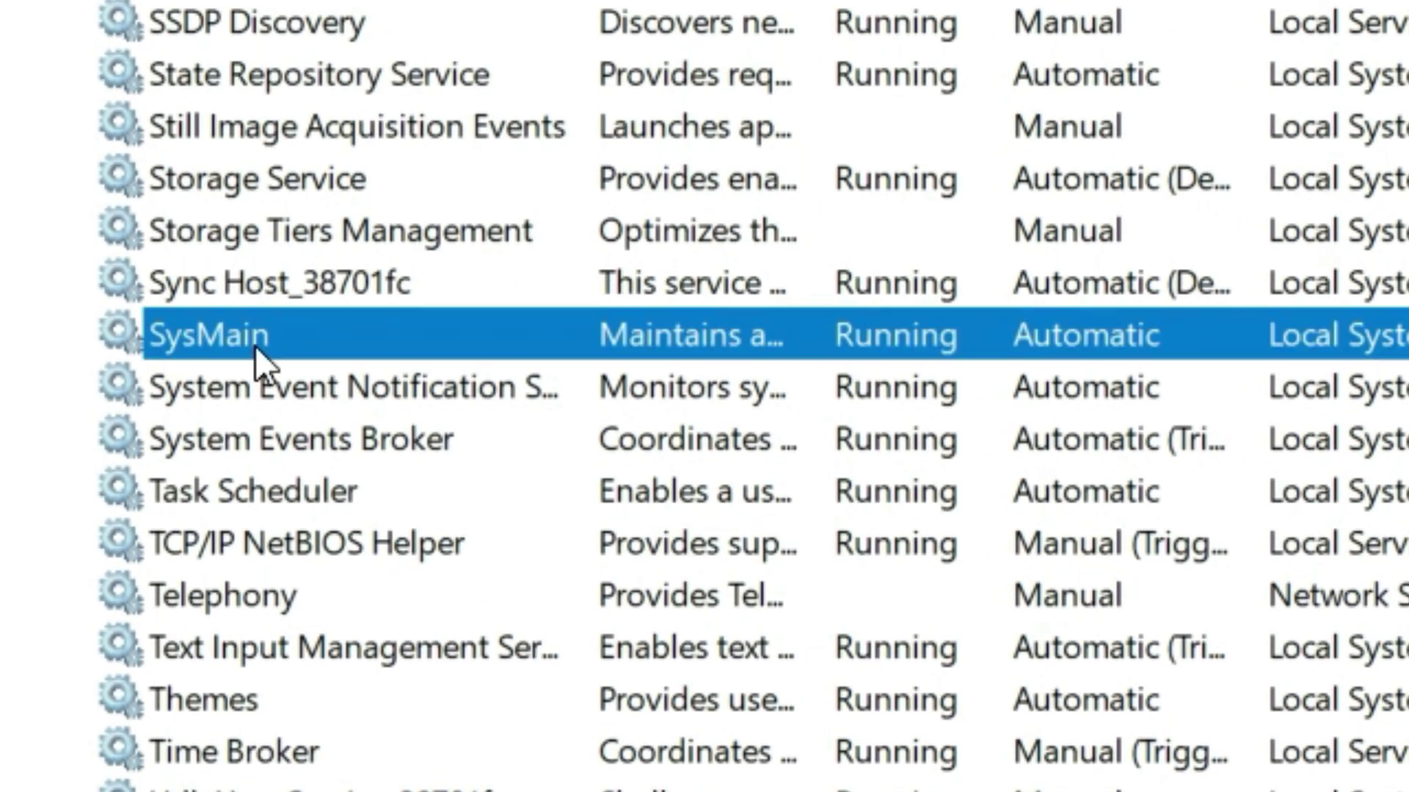
right_click(256, 347)
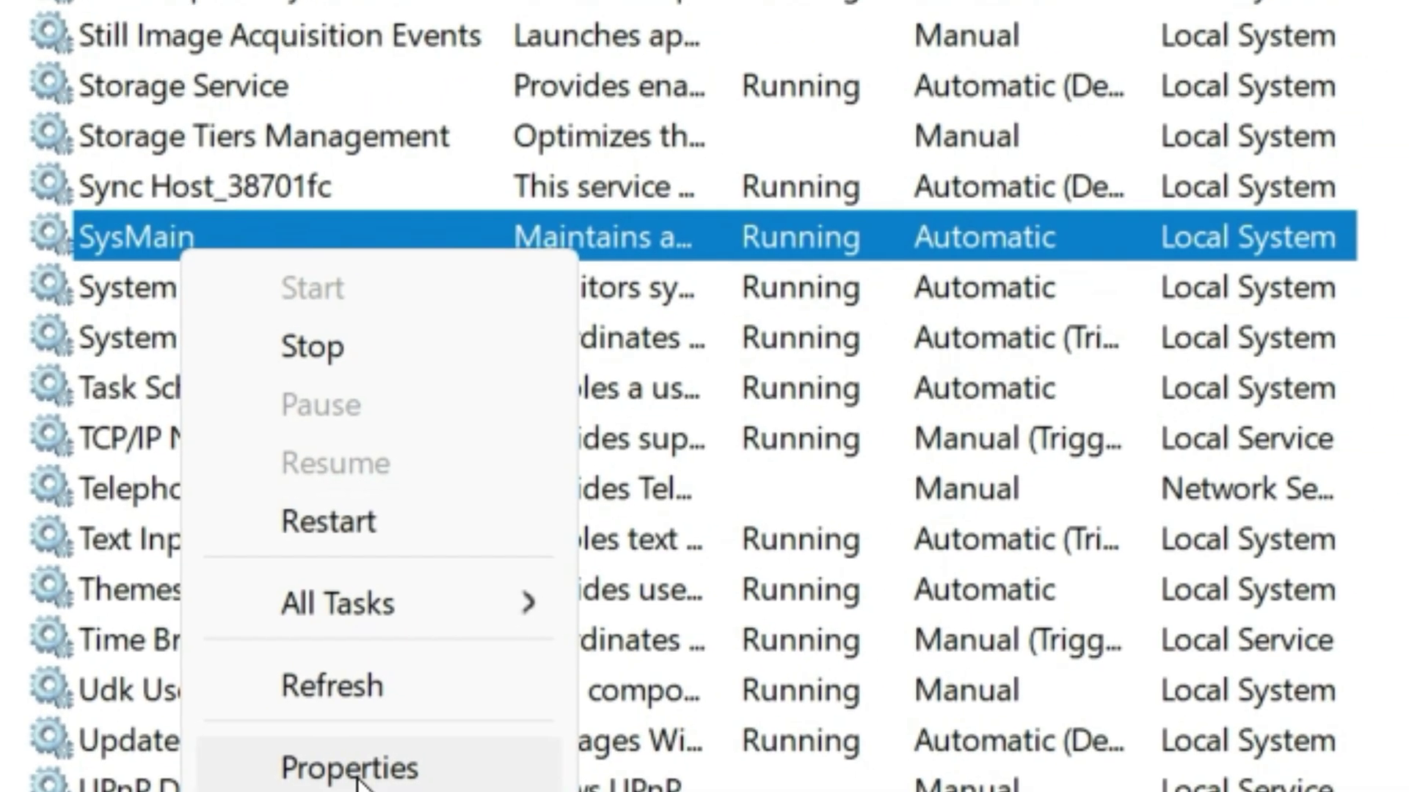
left_click(429, 707)
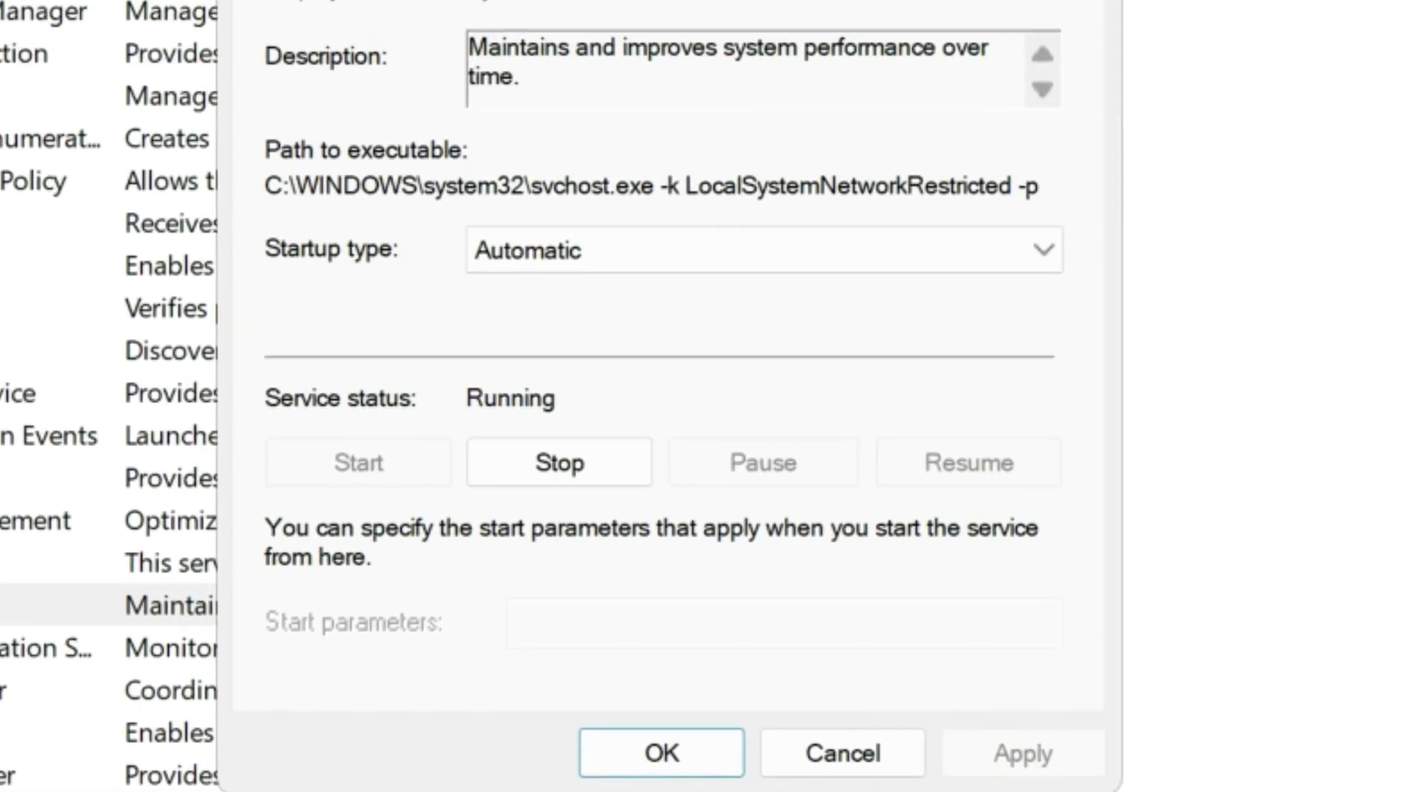
Stop SysMain, set its startup type to Disabled, apply, and close Services
left_click(625, 427)
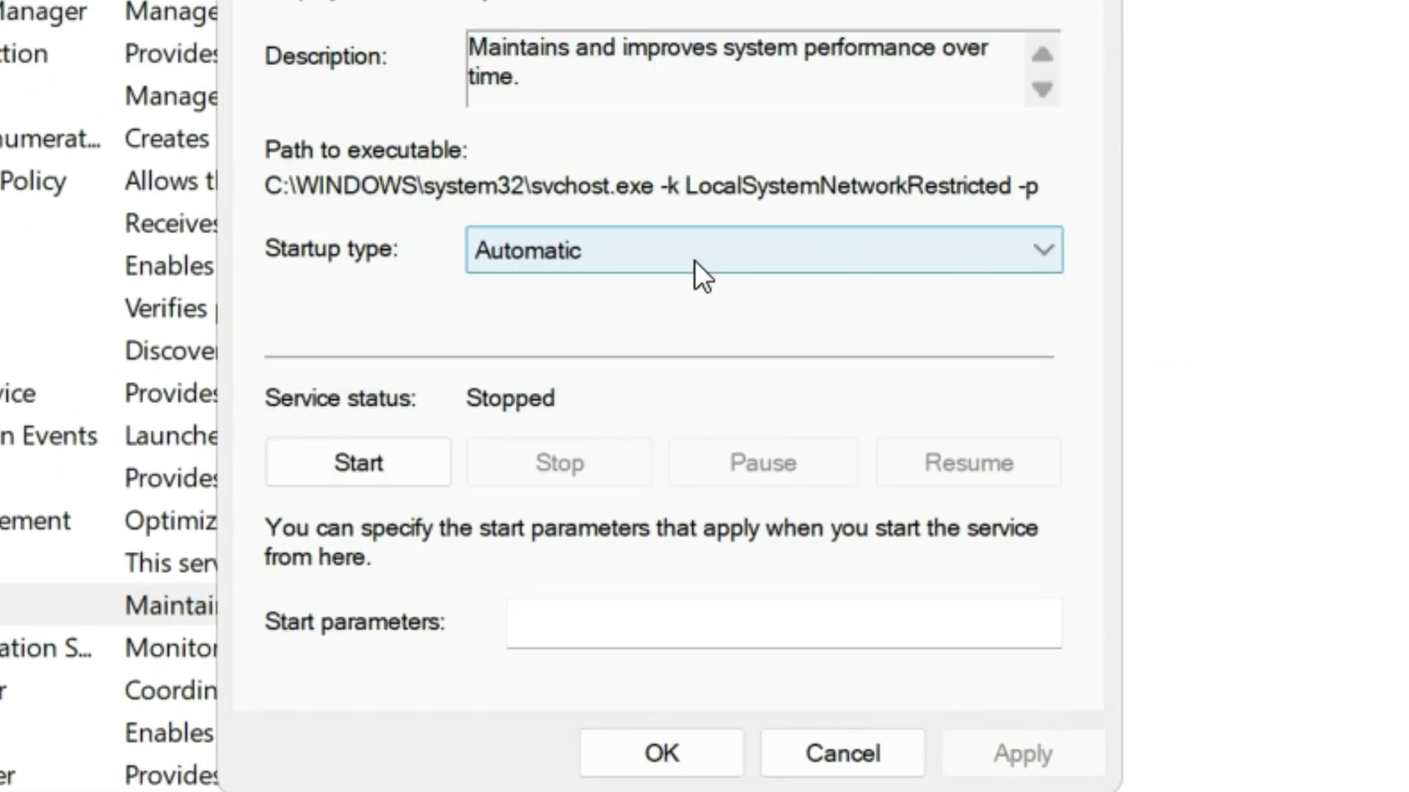
left_click(688, 261)
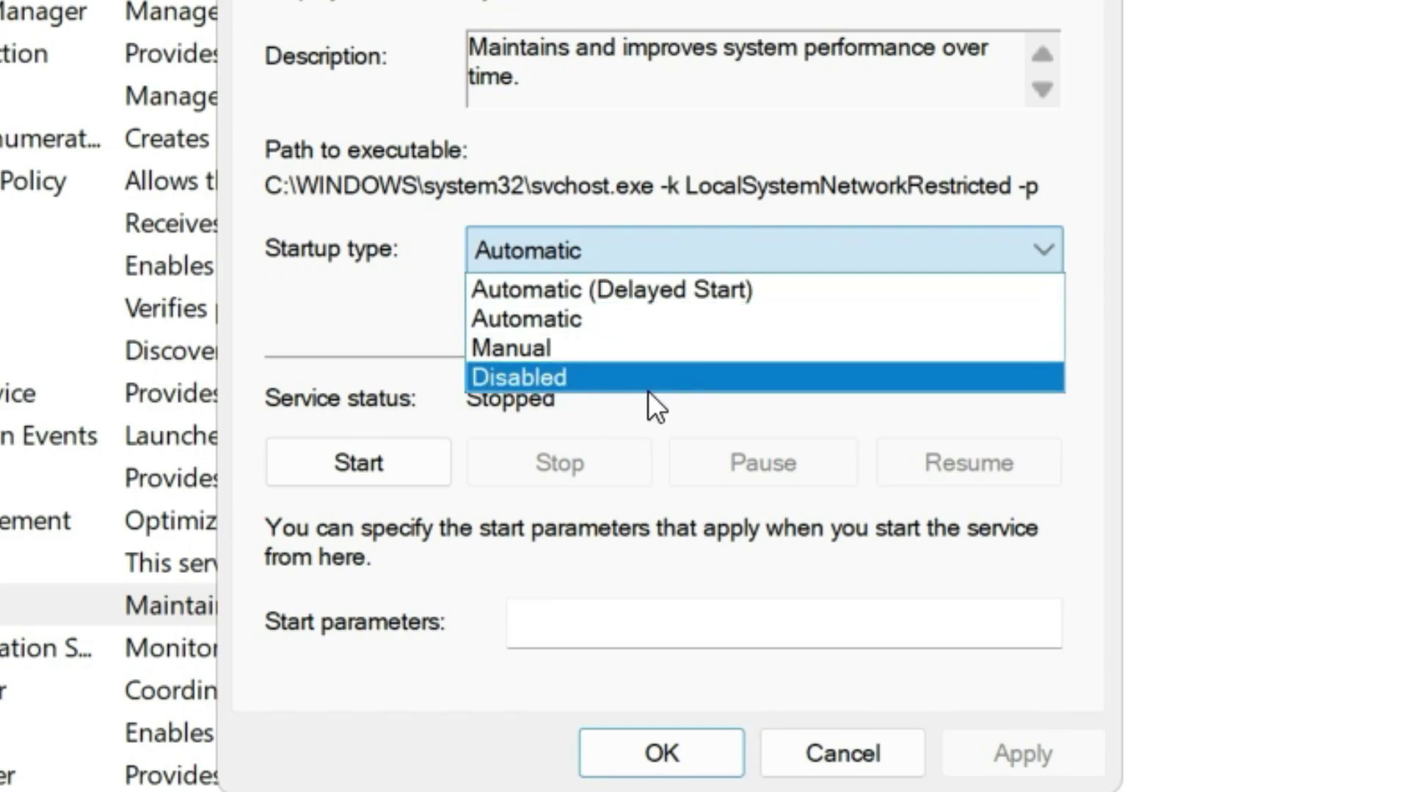
left_click(628, 389)
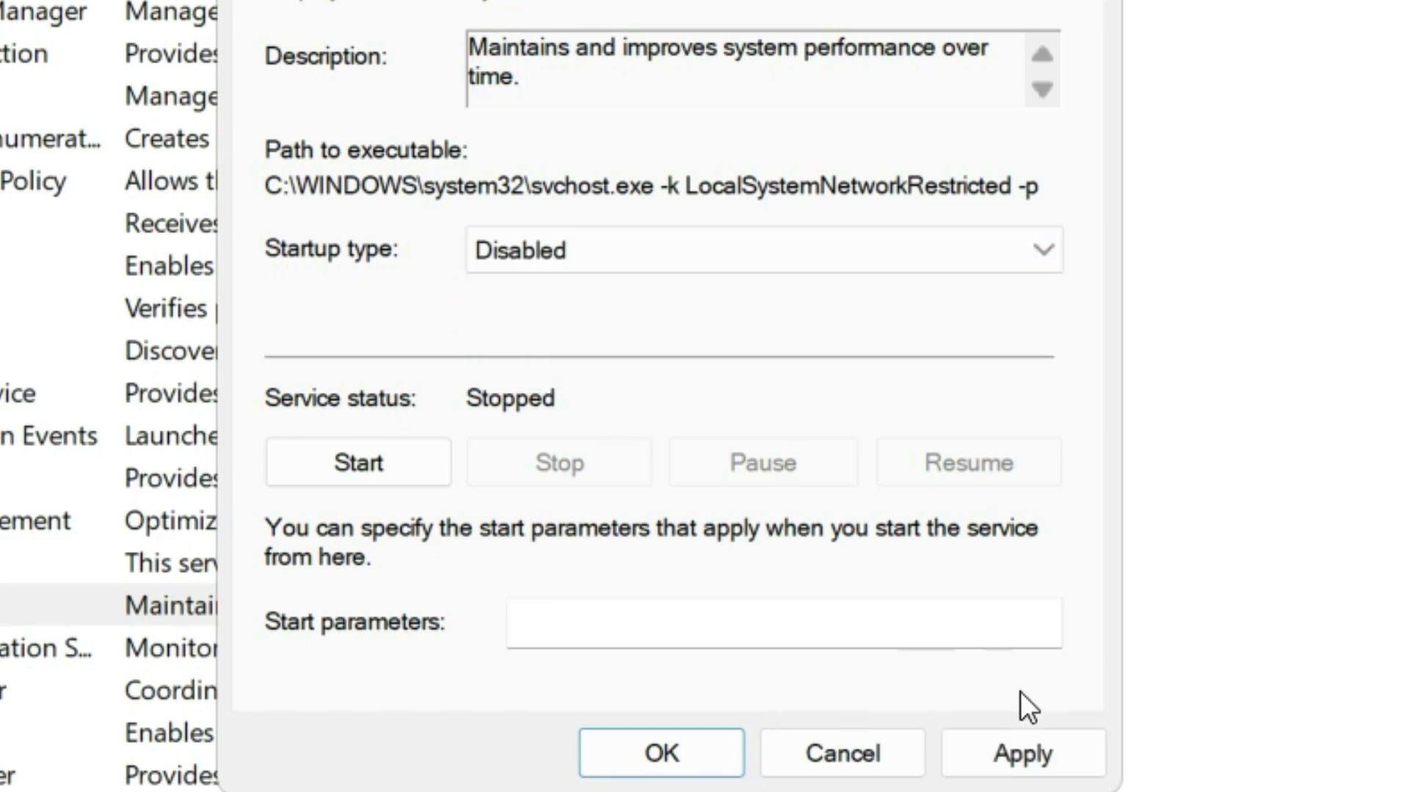
left_click(1041, 754)
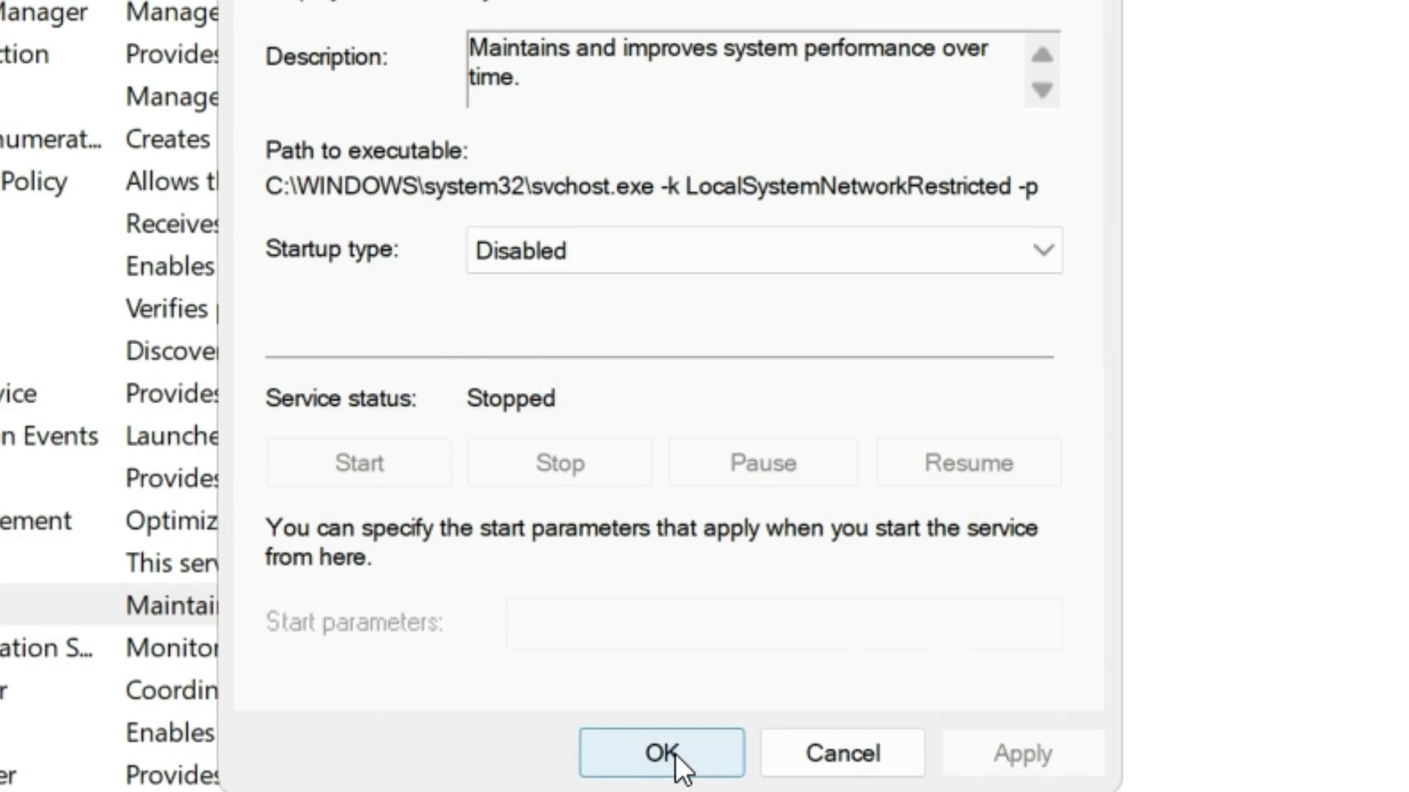
left_click(676, 753)
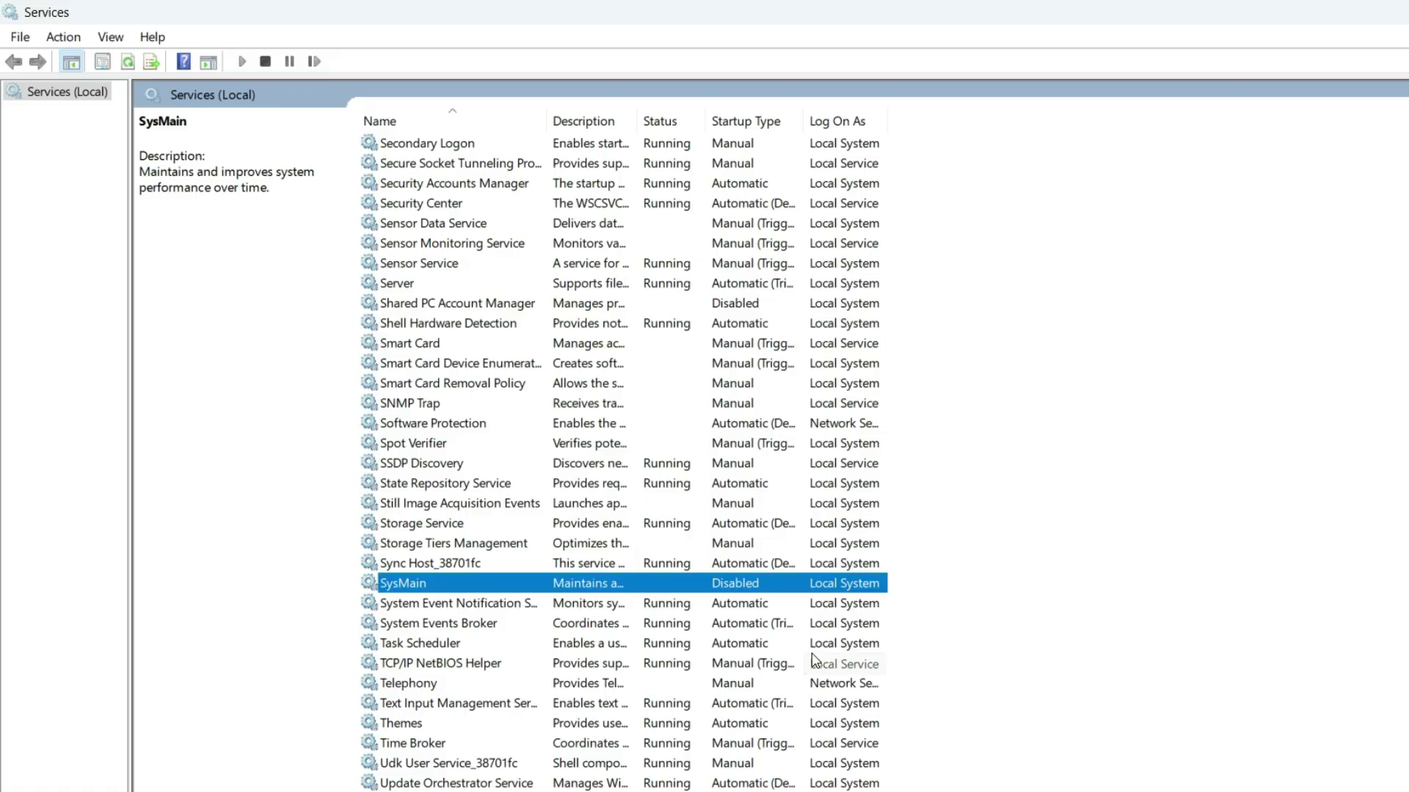
left_click(1400, 16)
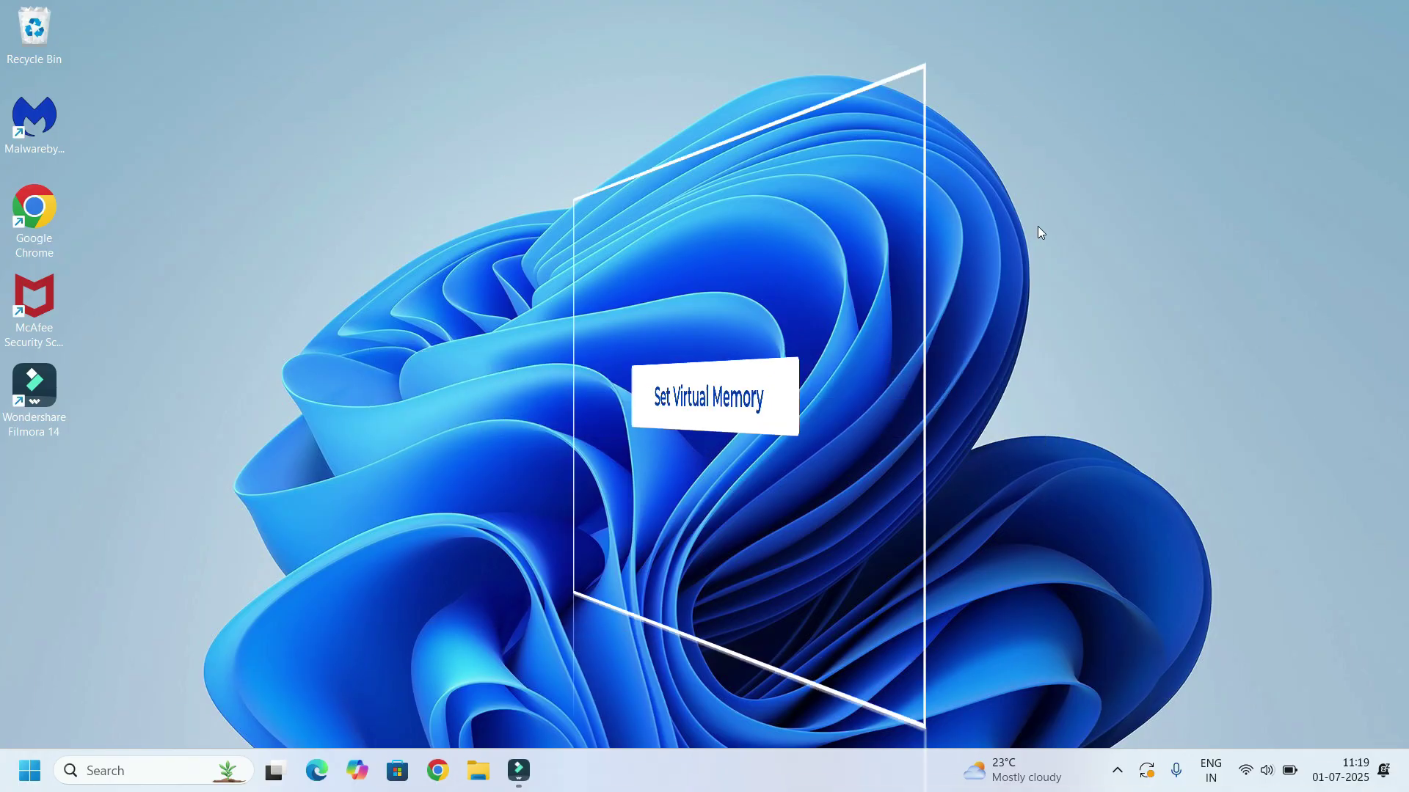
In File Explorer, open the Properties of This PC
left_click(463, 786)
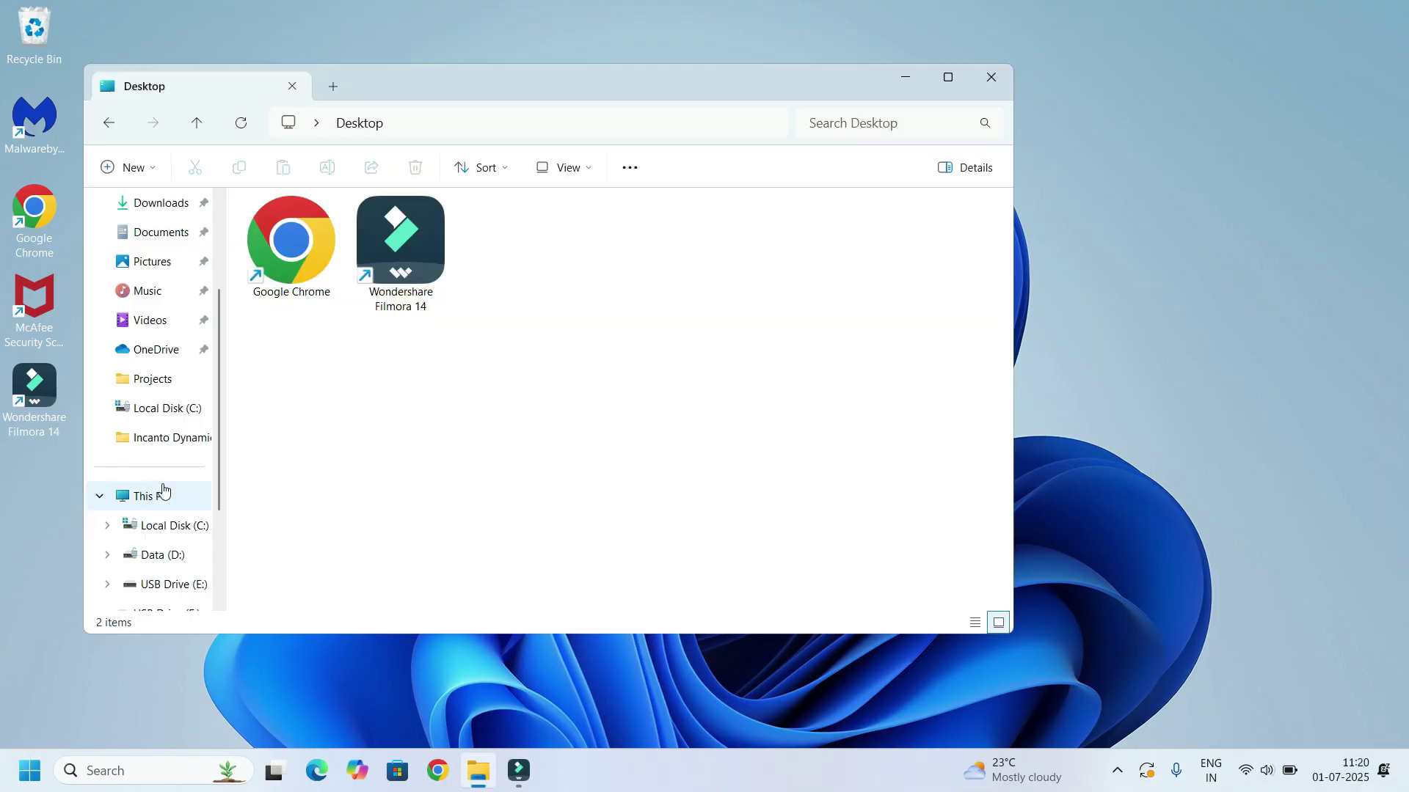
left_click(164, 489)
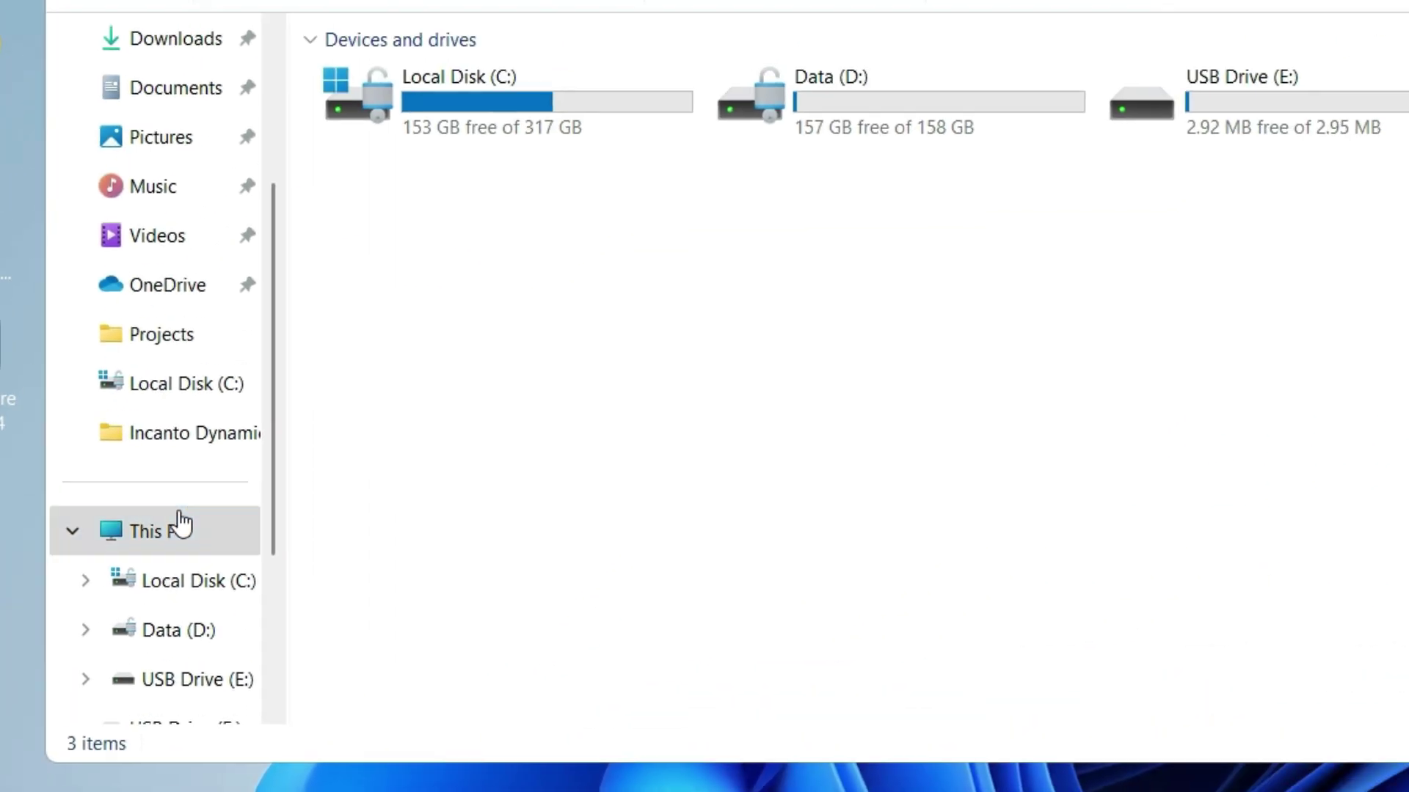
right_click(309, 395)
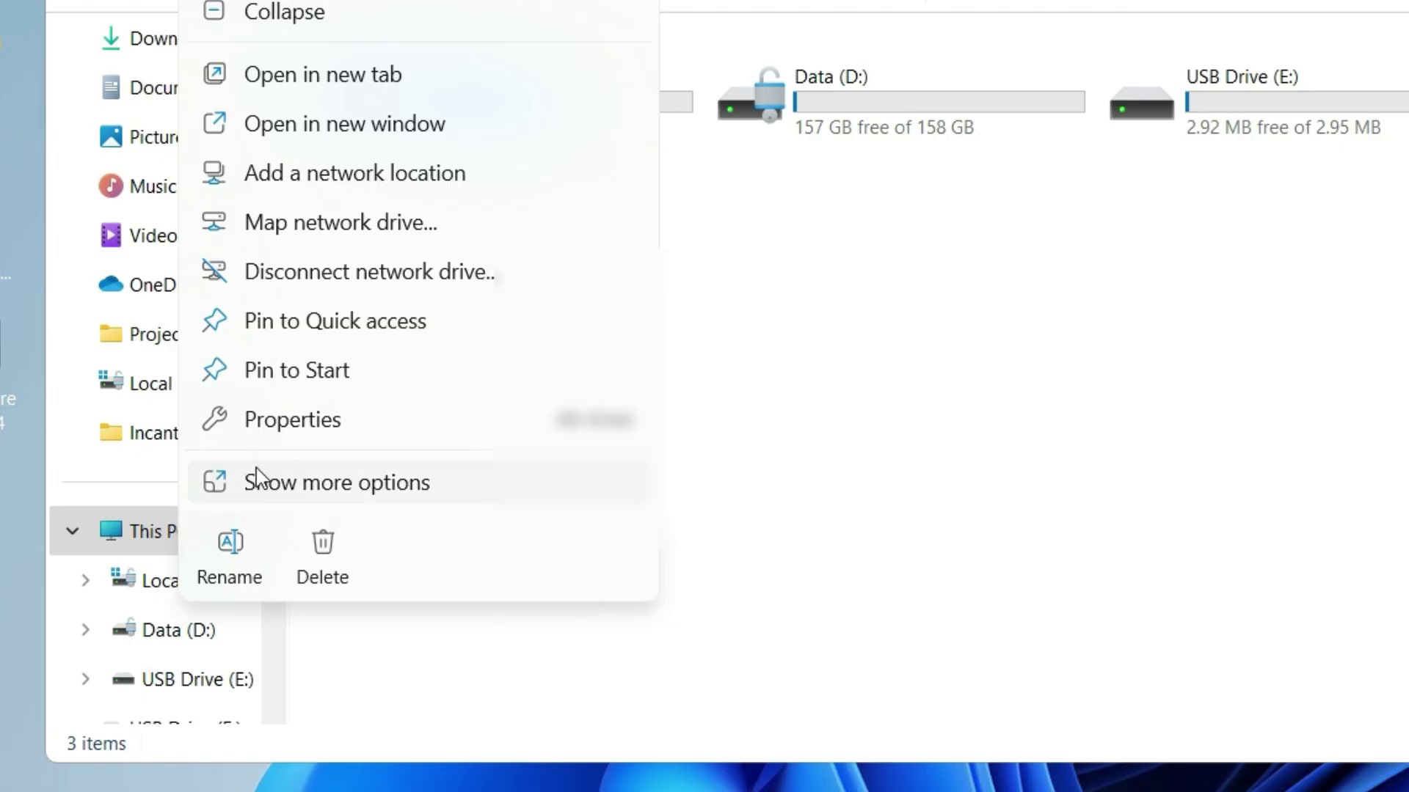
left_click(358, 419)
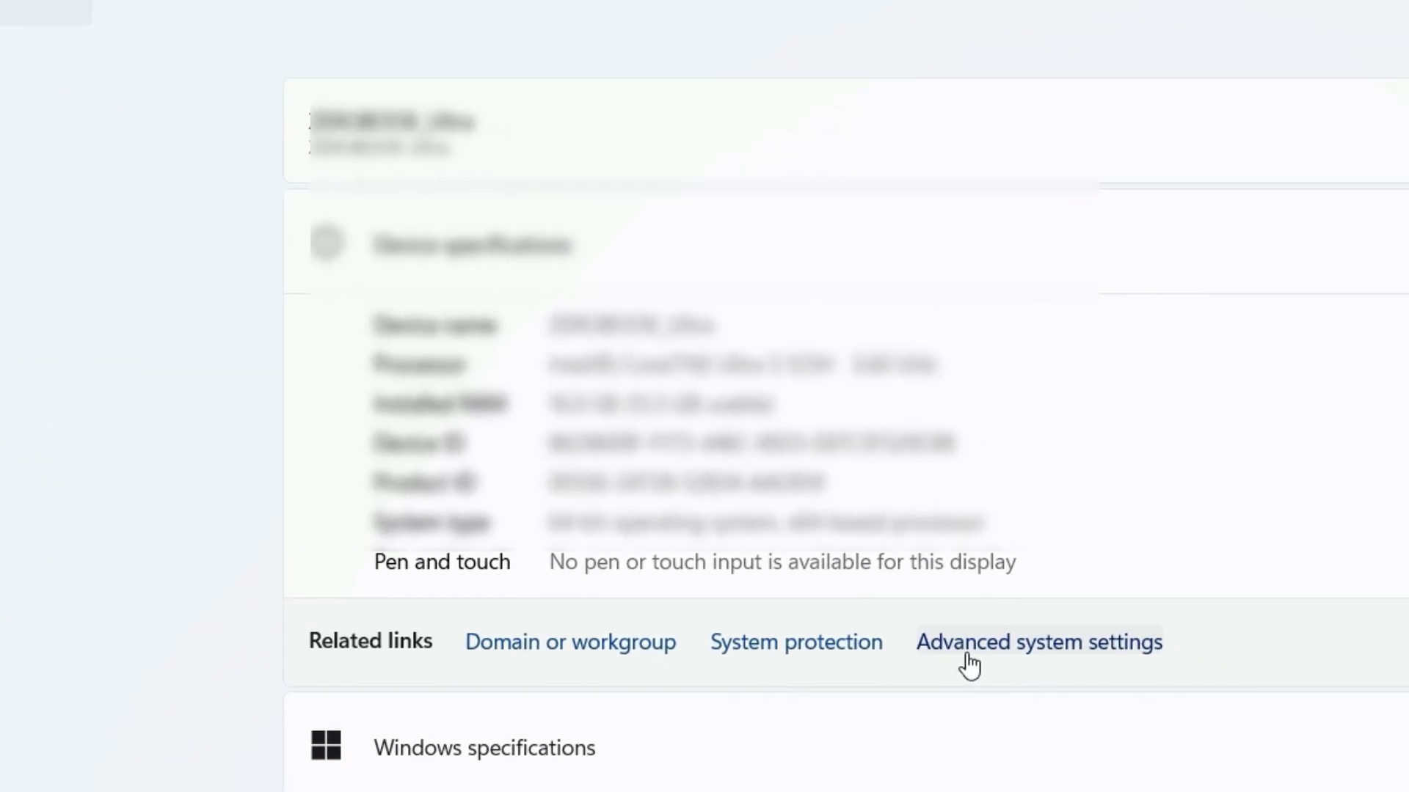
Go from Advanced system settings through Performance Options to the Virtual Memory dialog
left_click(1027, 660)
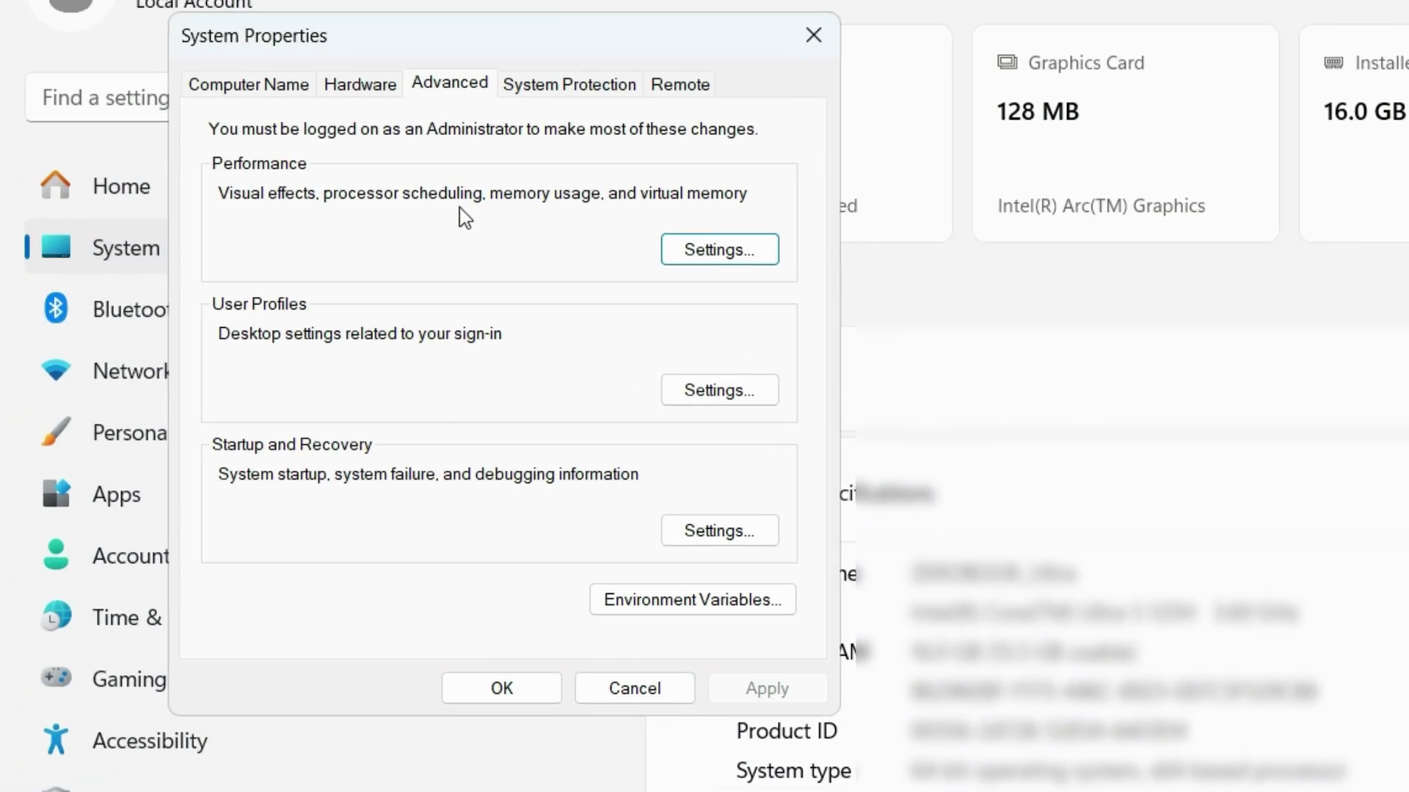
left_click(776, 257)
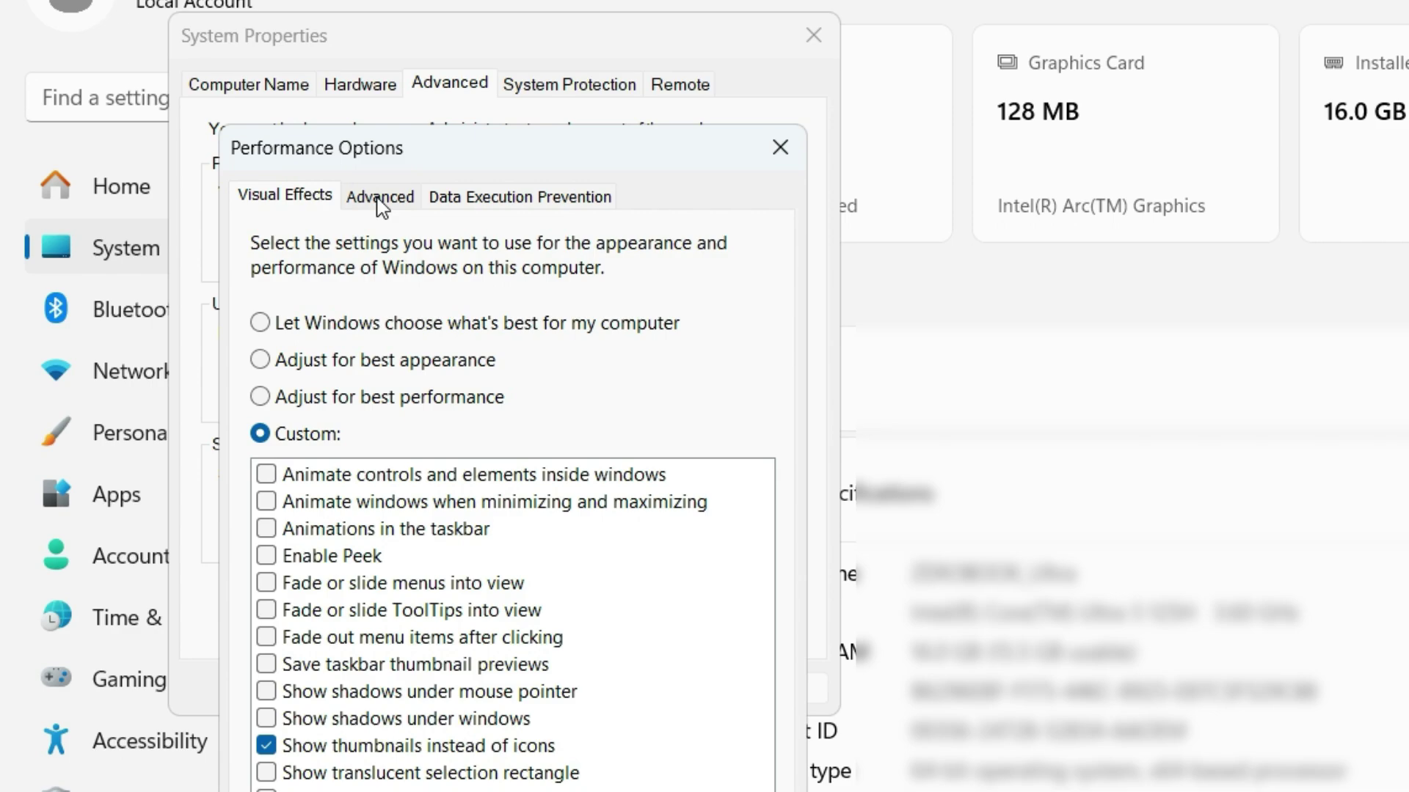
left_click(379, 198)
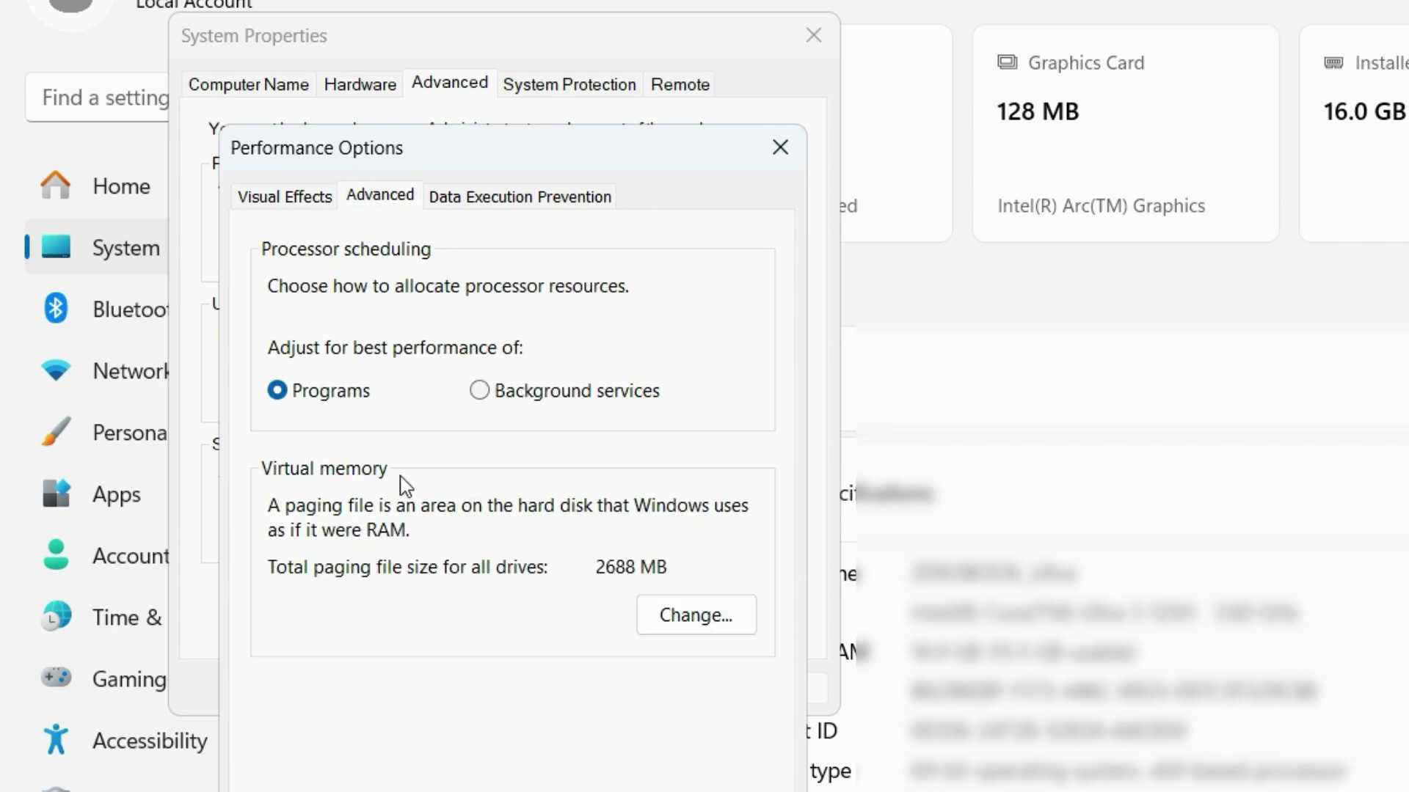
left_click(716, 628)
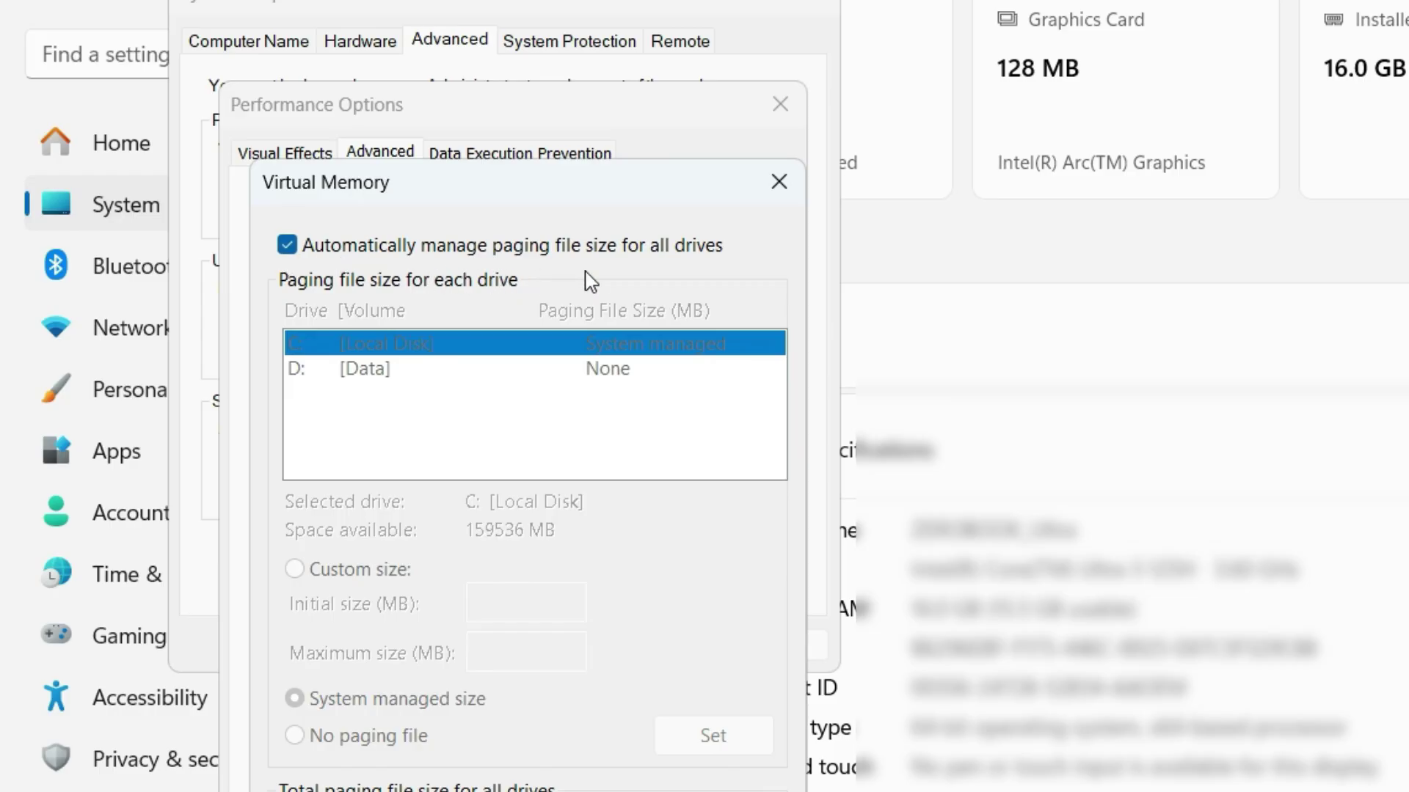
Turn off automatic paging file management, choose Custom size for drive C:, and launch Calculator
left_click(287, 245)
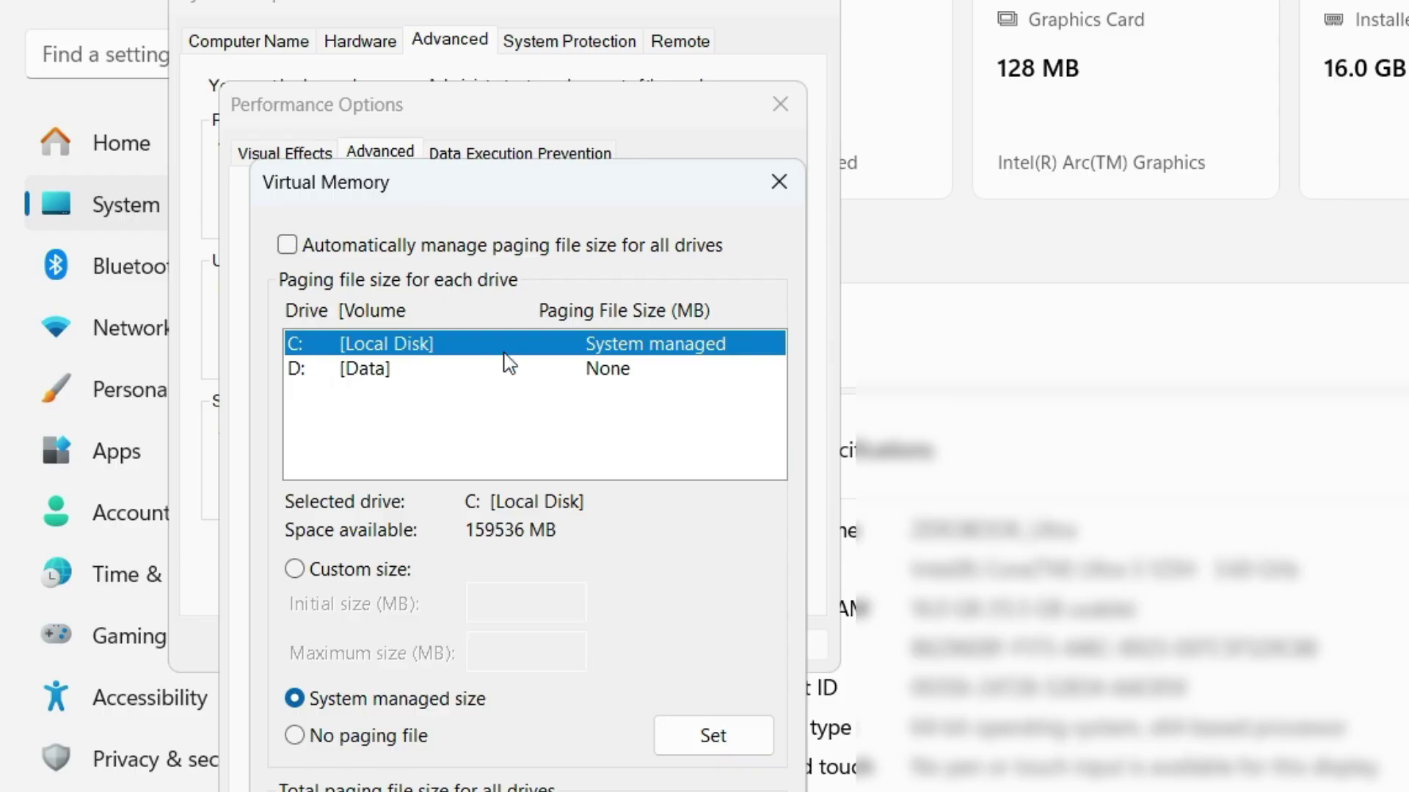
left_click(318, 578)
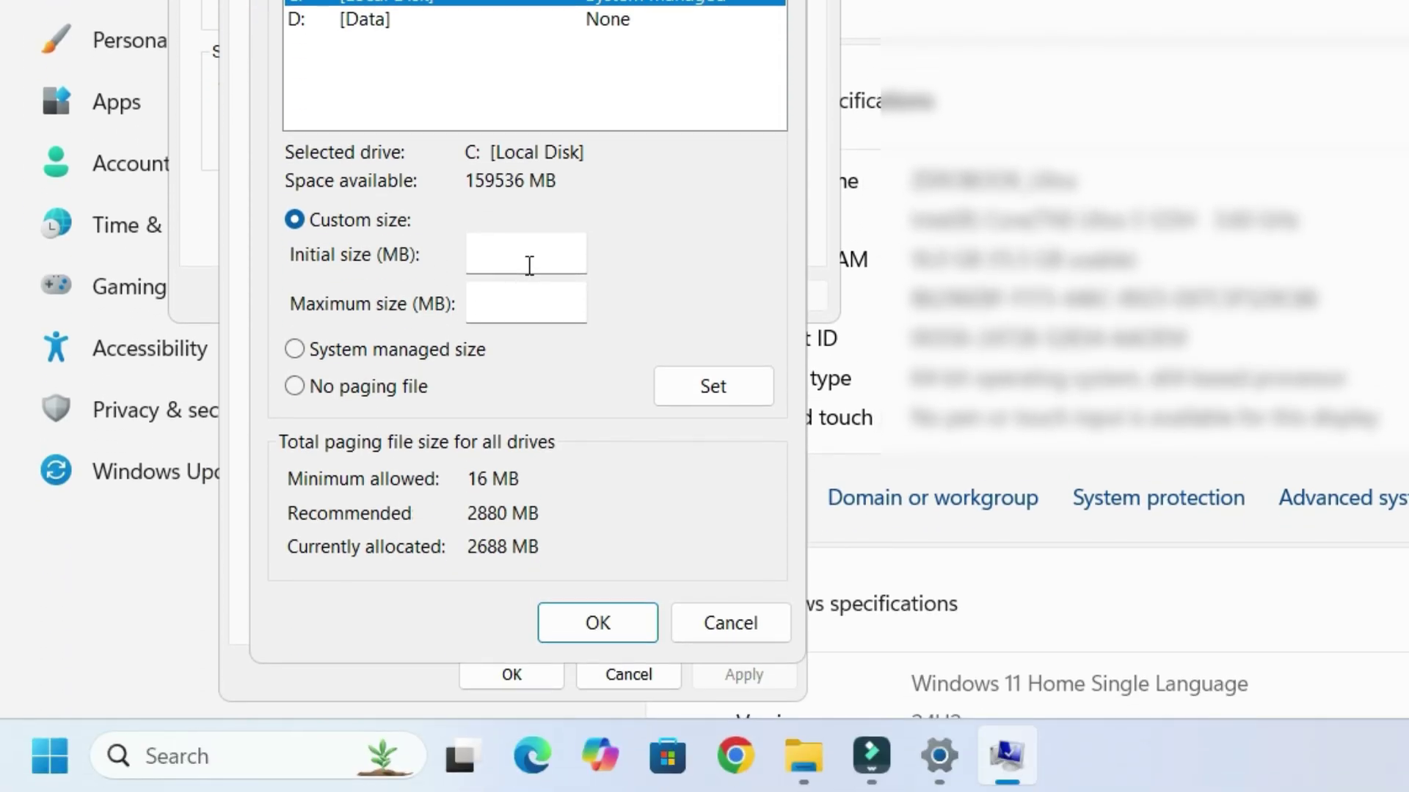
left_click(267, 758)
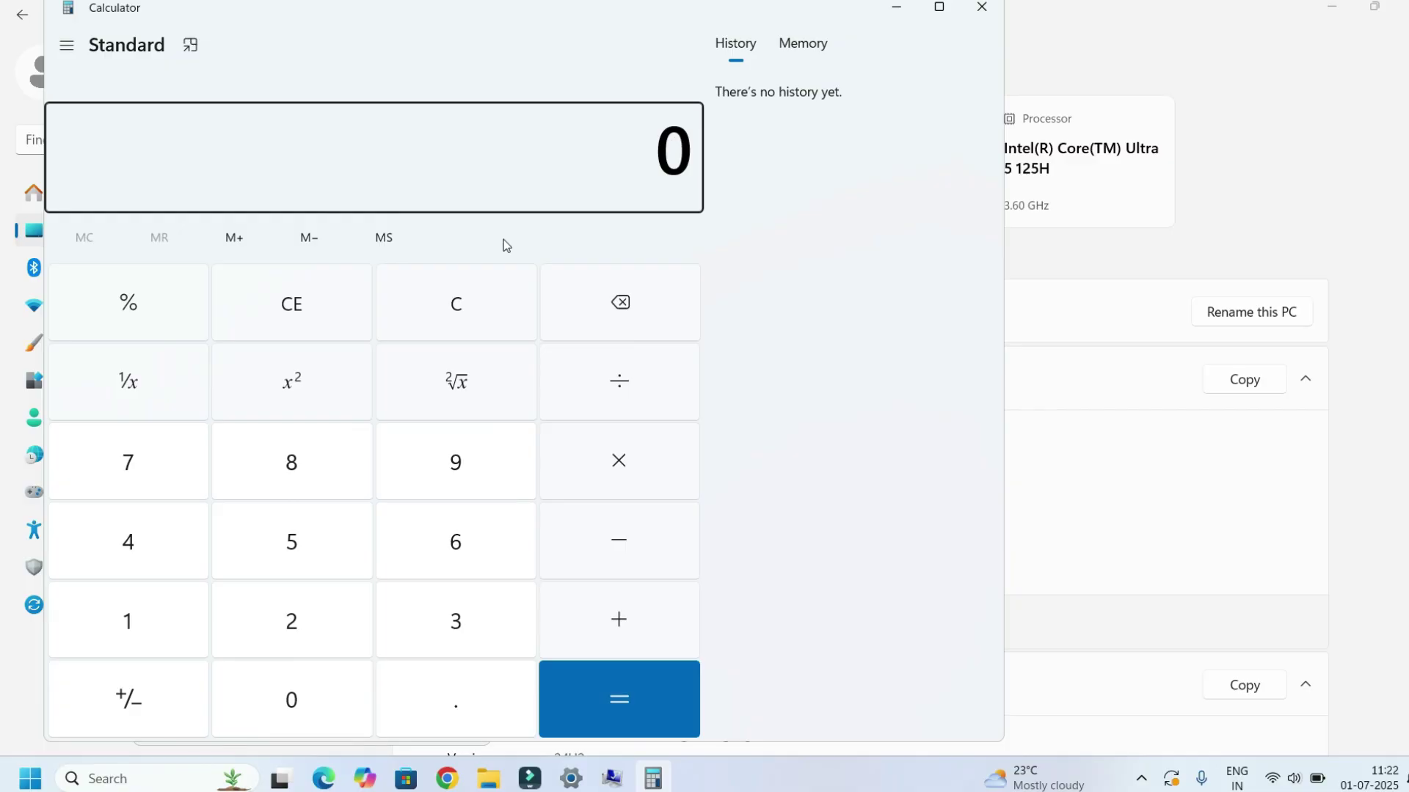
Calculate 16 × 1024 = 16,384 in Calculator
left_click(164, 613)
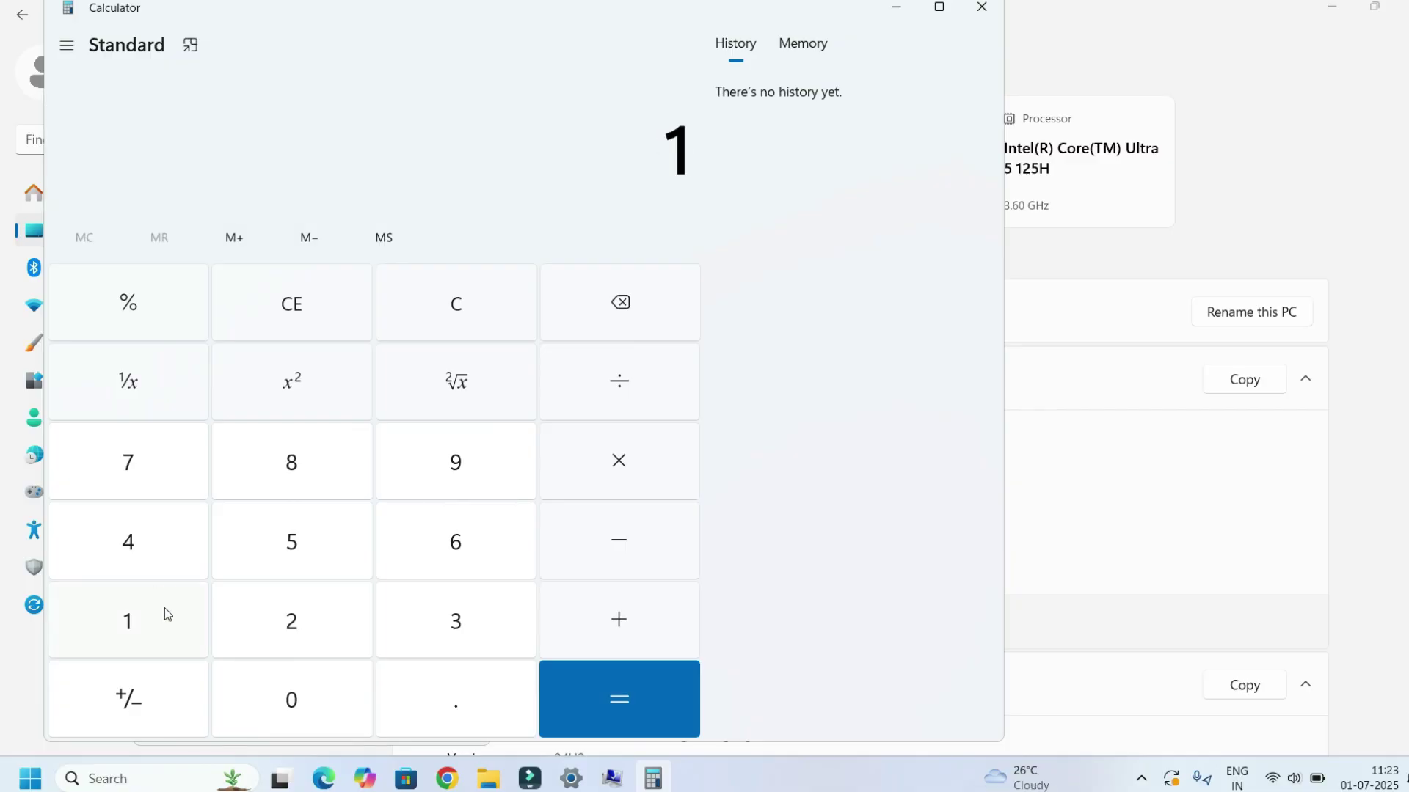
left_click(446, 552)
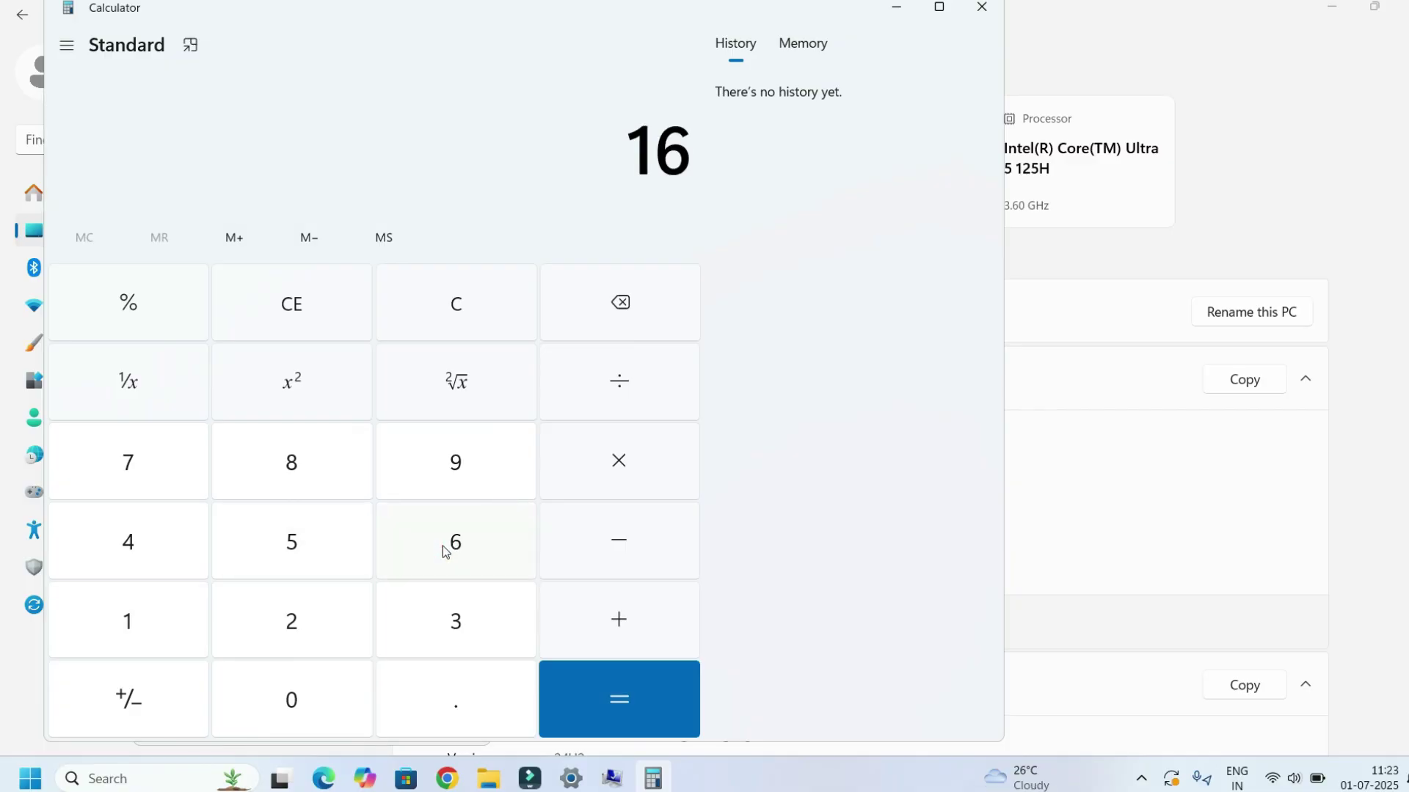
left_click(618, 461)
left_click(142, 619)
left_click(257, 692)
left_click(305, 620)
left_click(160, 558)
left_click(604, 701)
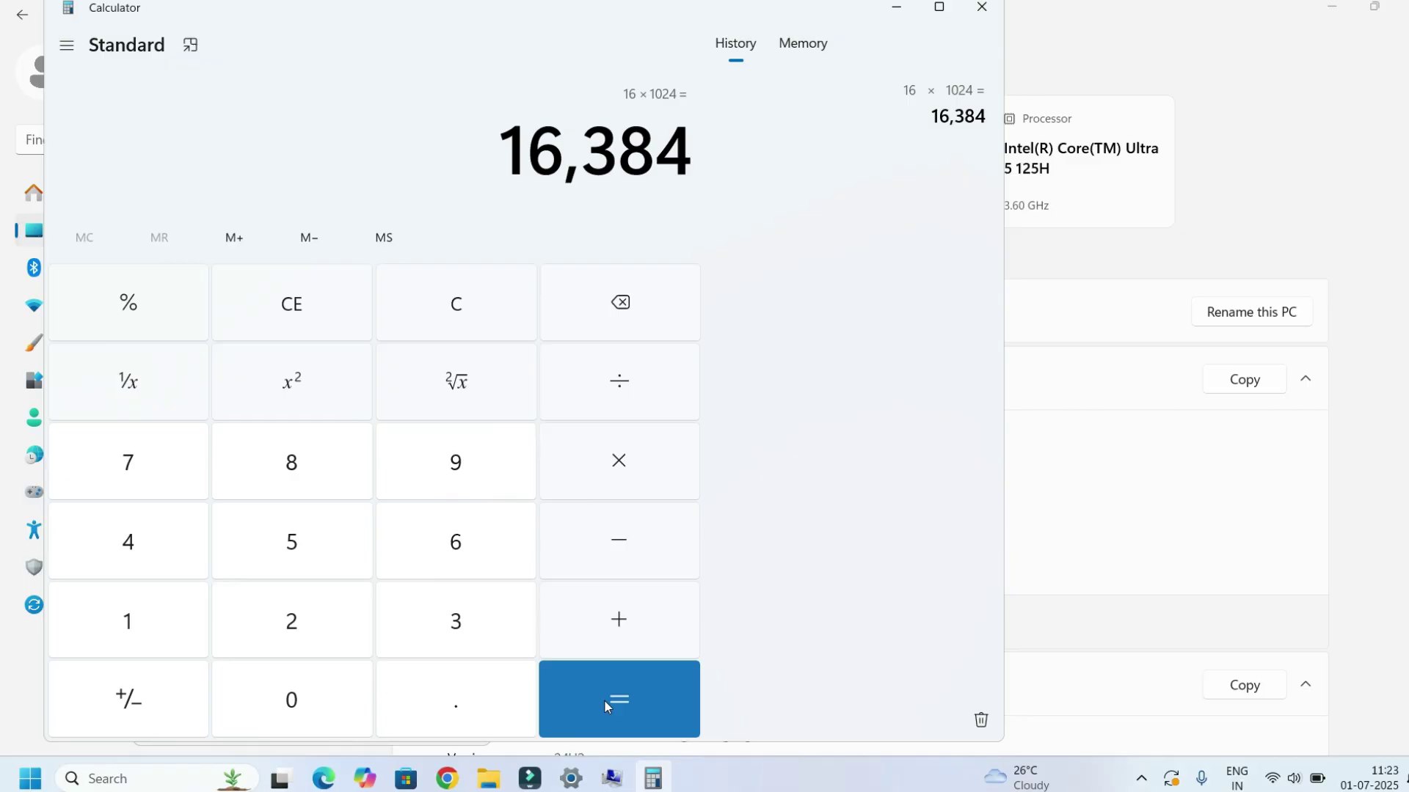
Multiply 16,384 by 1.5 to get 24,576, then return to the virtual memory settings
key("asterisk")
left_click(152, 604)
left_click(442, 710)
left_click(321, 570)
left_click(597, 722)
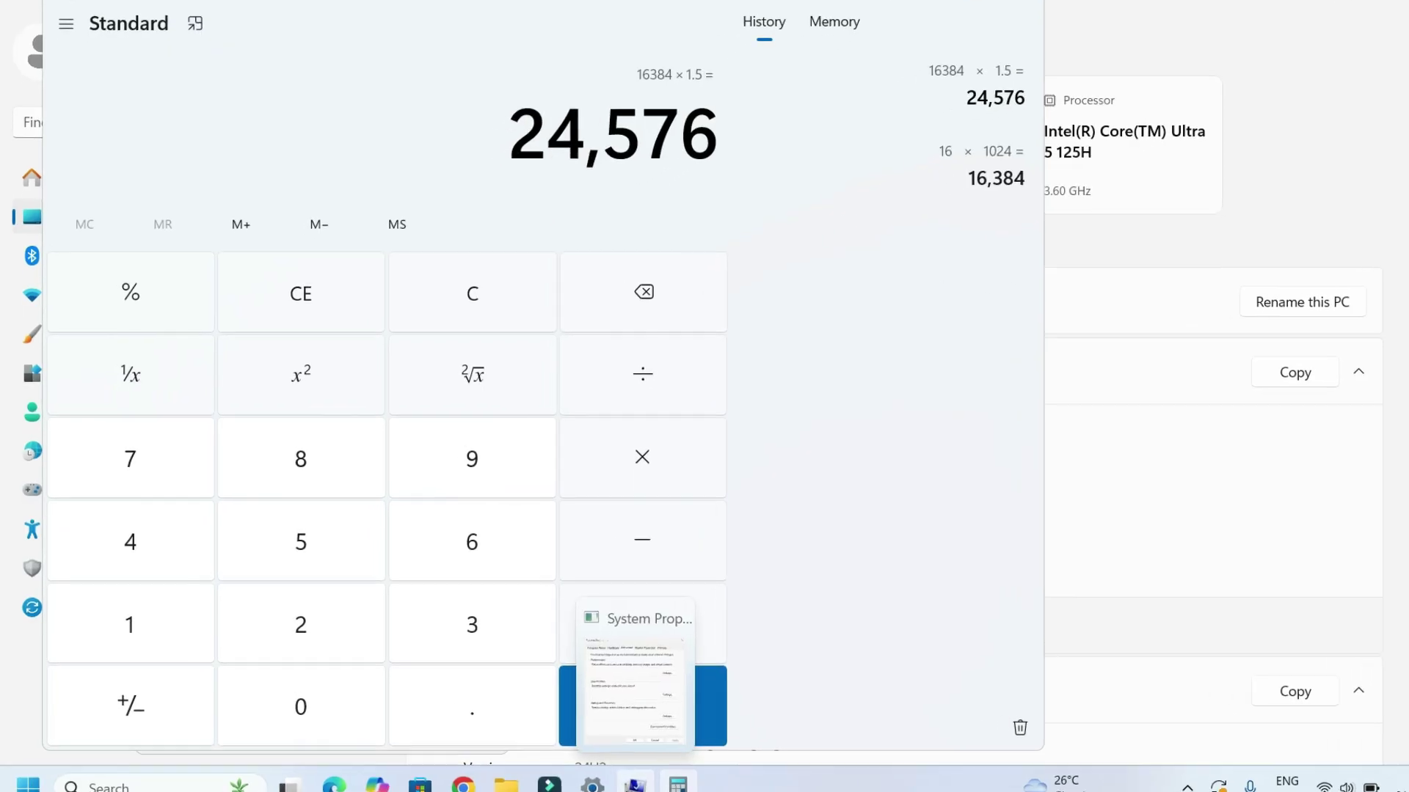
left_click(623, 660)
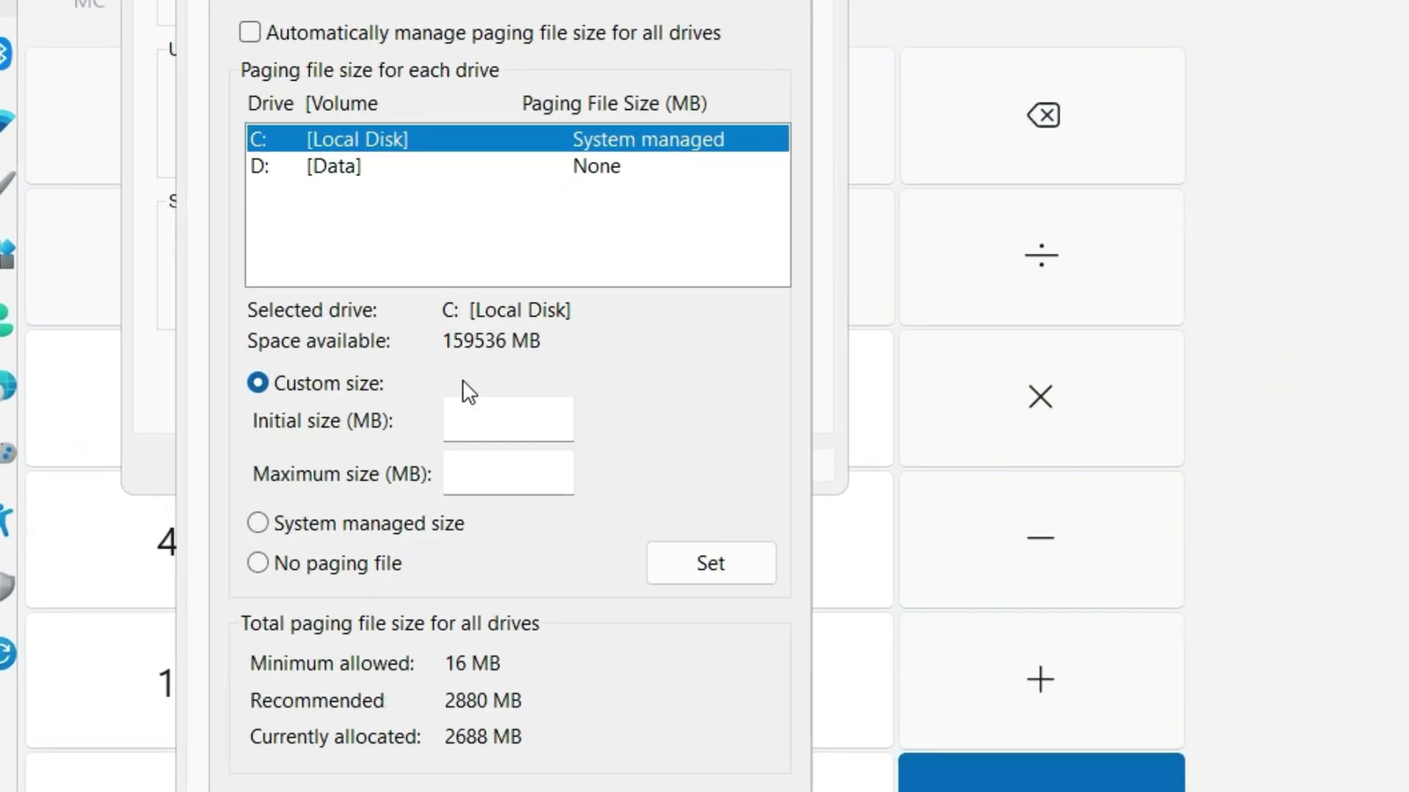
Enter 24576 MB as drive C:'s initial paging file size
left_click(461, 422)
type("2")
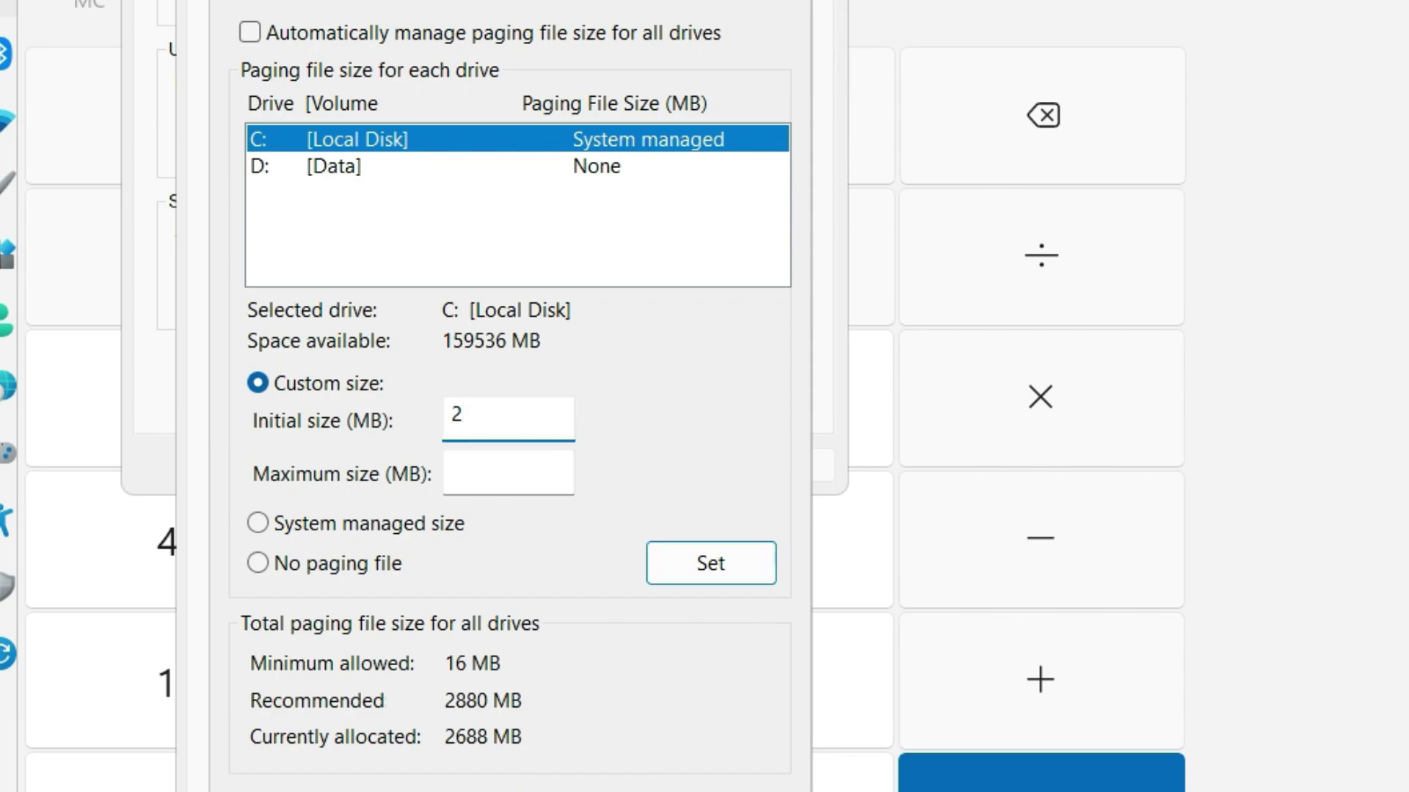
type("4576")
left_click(535, 481)
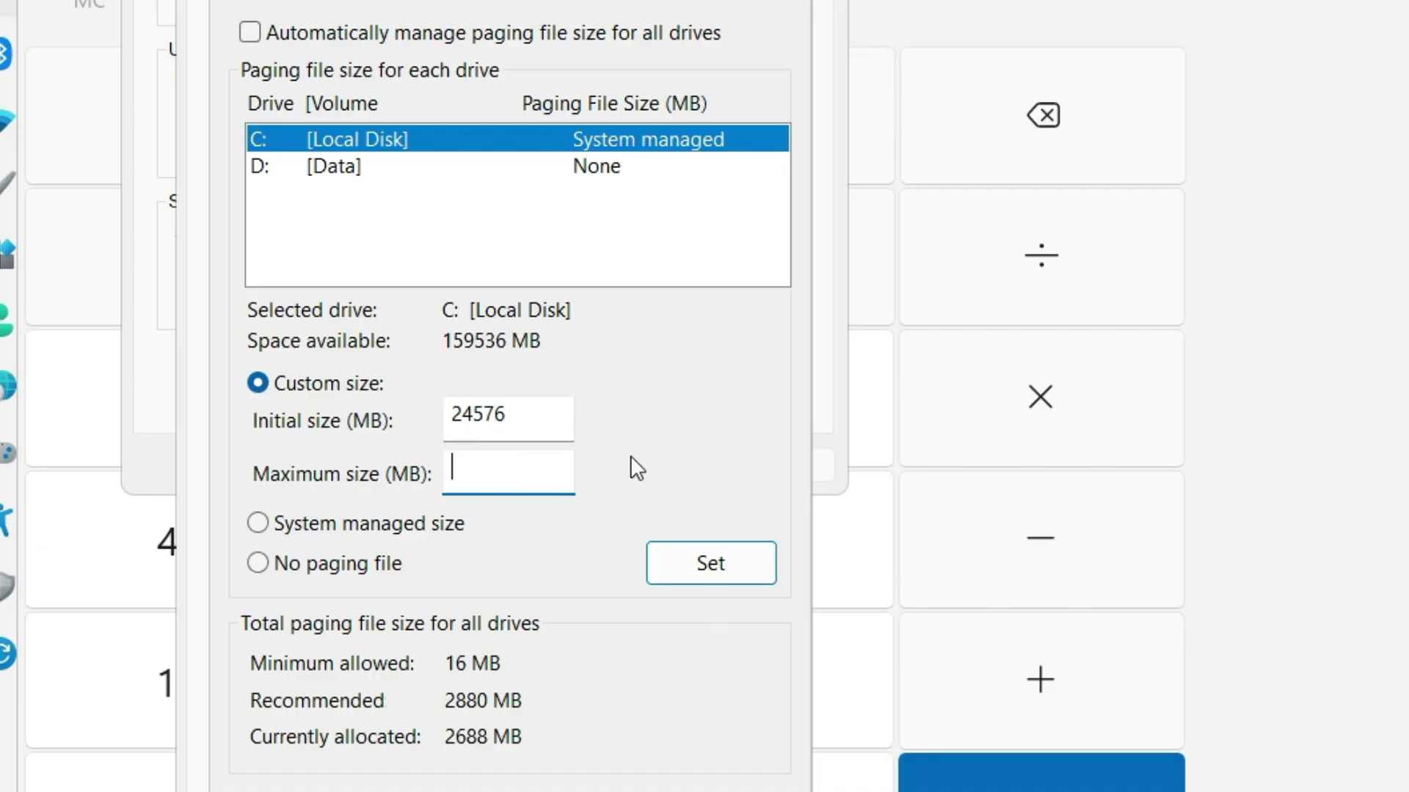
left_click(1335, 255)
Clear Calculator and recompute 16 × 1024 = 16,384
left_click(683, 301)
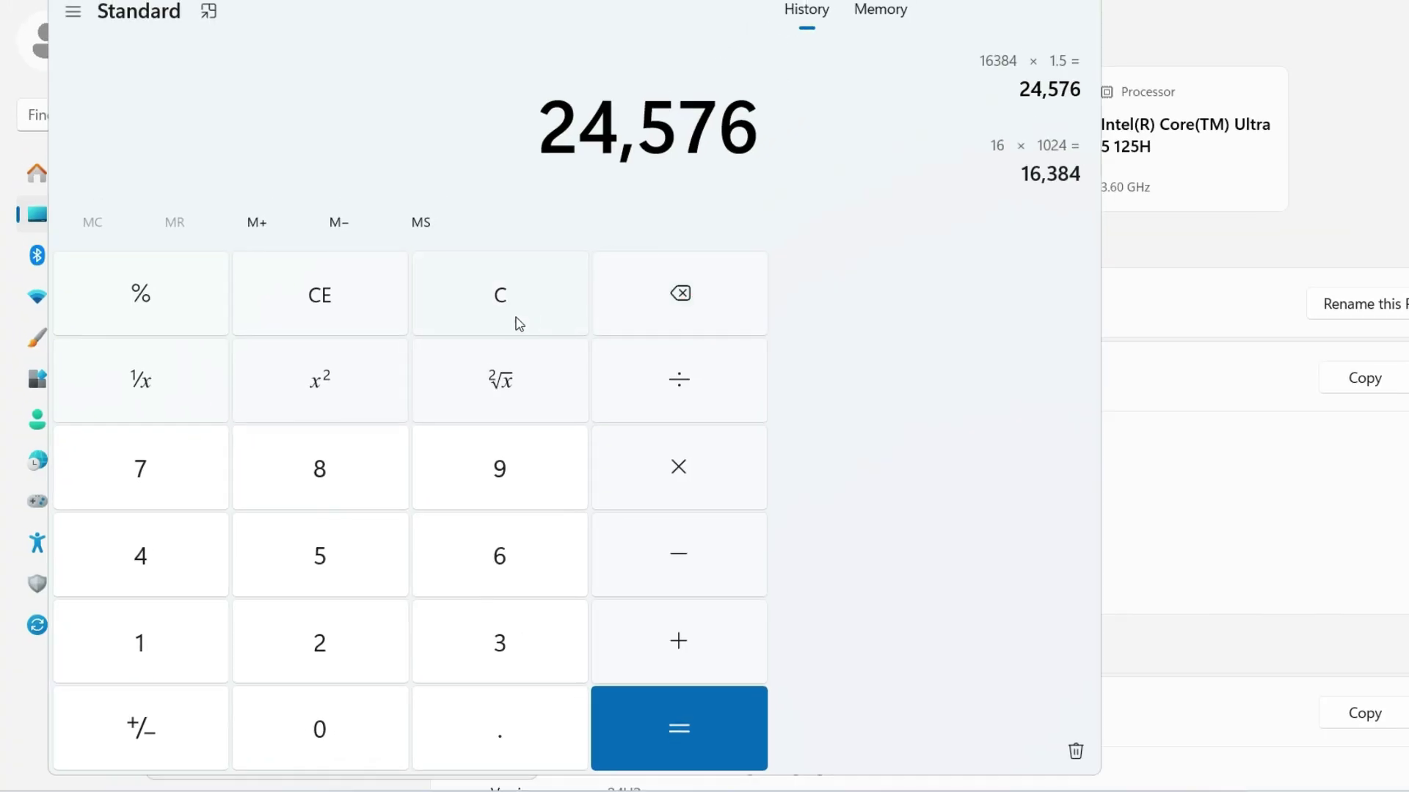
left_click(516, 320)
left_click(150, 633)
left_click(481, 569)
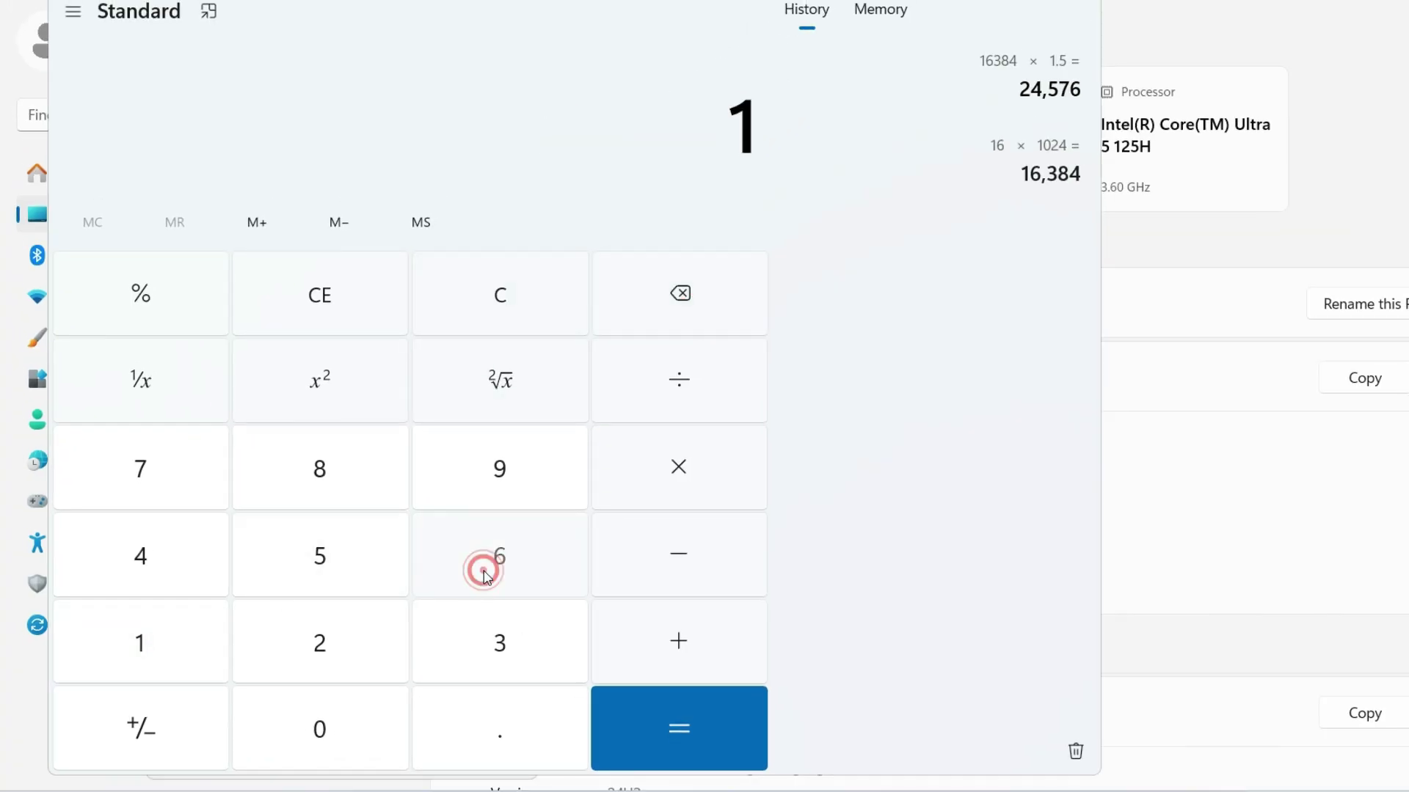
left_click(701, 478)
left_click(154, 640)
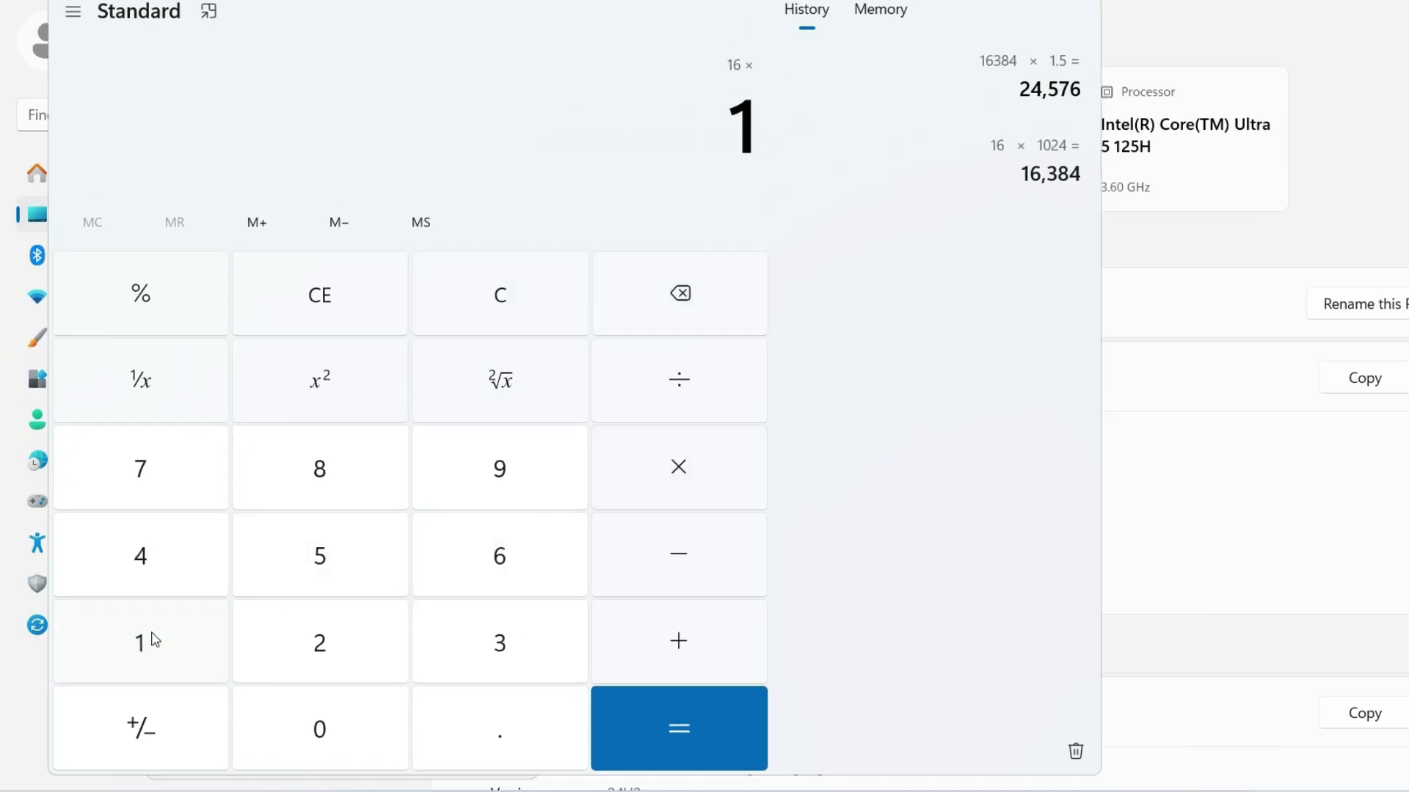
left_click(316, 735)
left_click(350, 649)
left_click(124, 549)
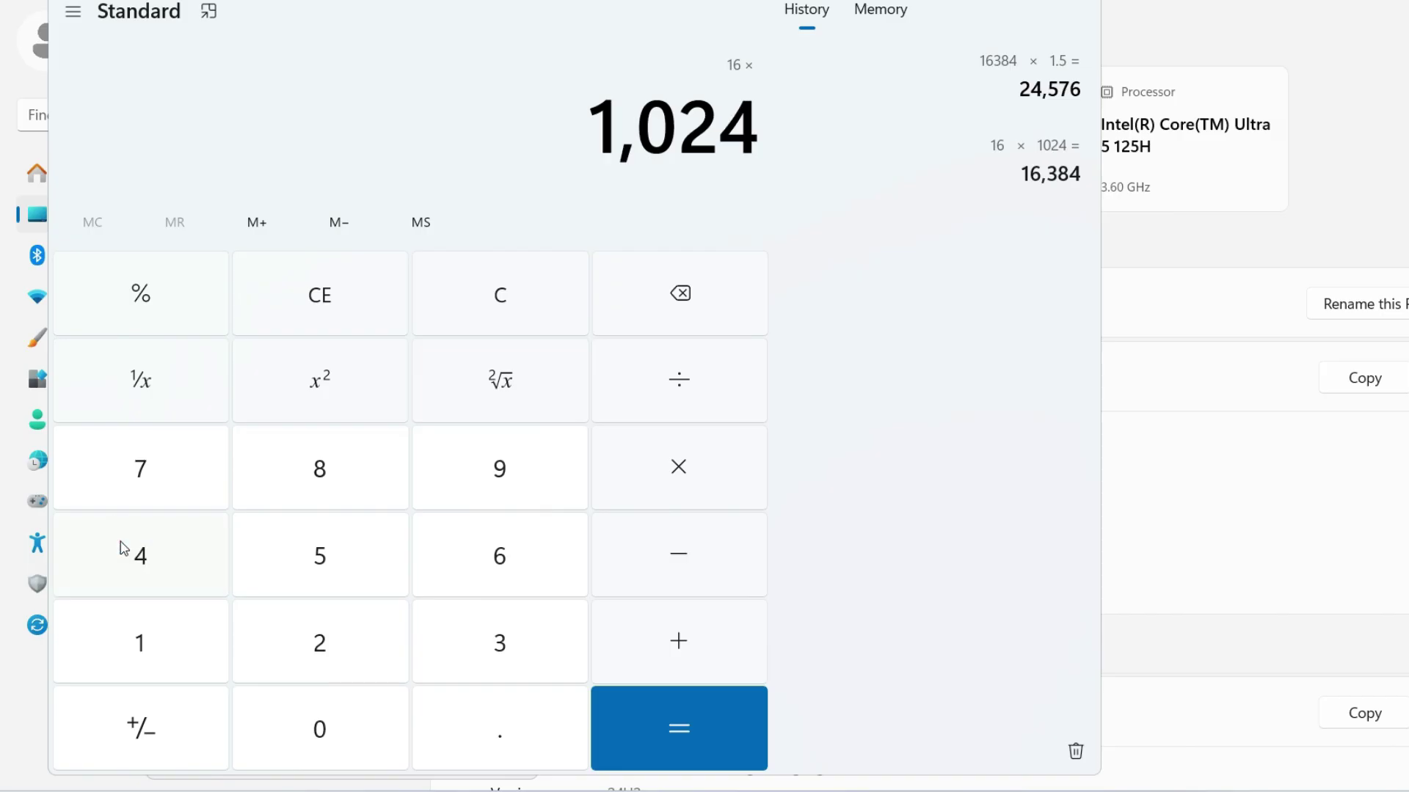
left_click(647, 743)
Multiply 16,384 by 3 to get 49,152
left_click(680, 478)
left_click(494, 646)
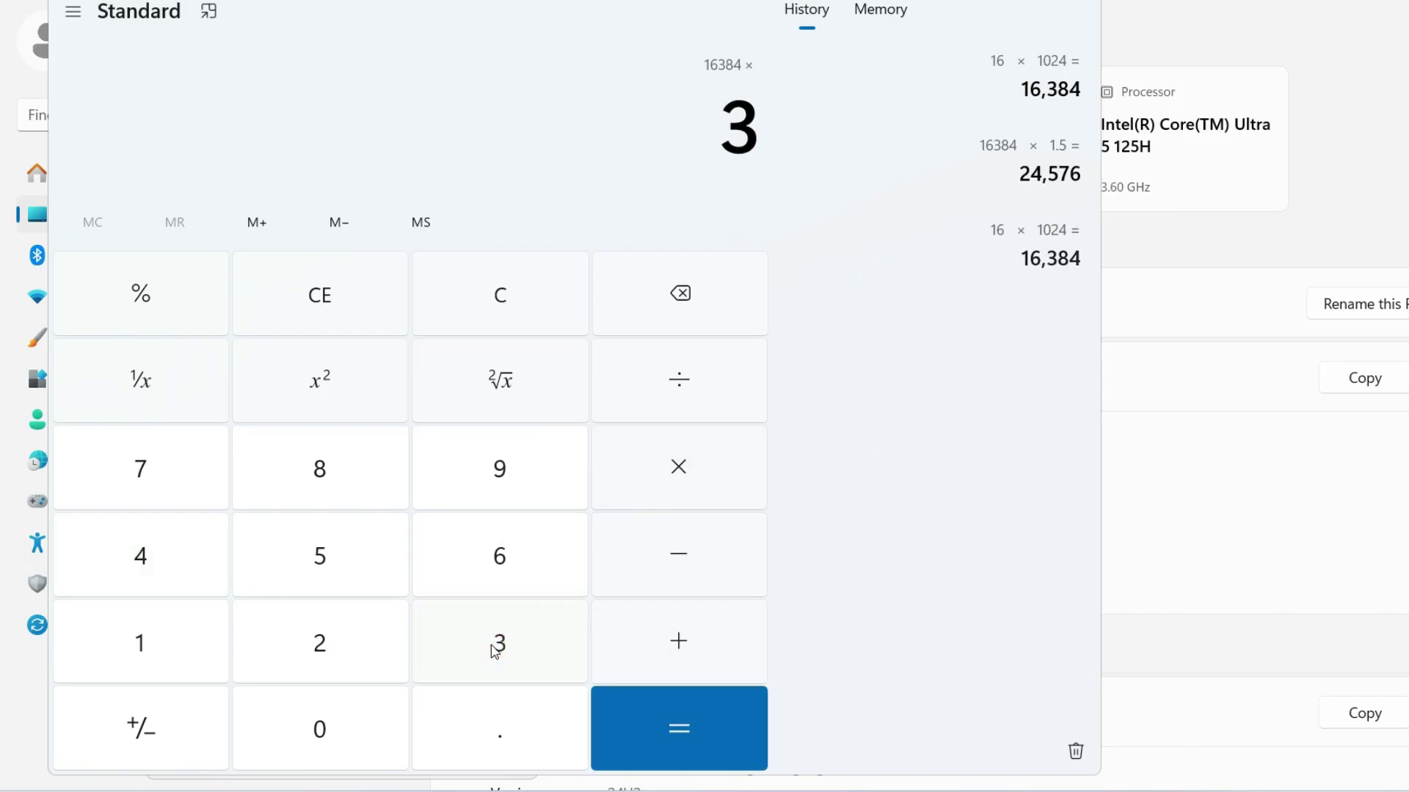
key("Return")
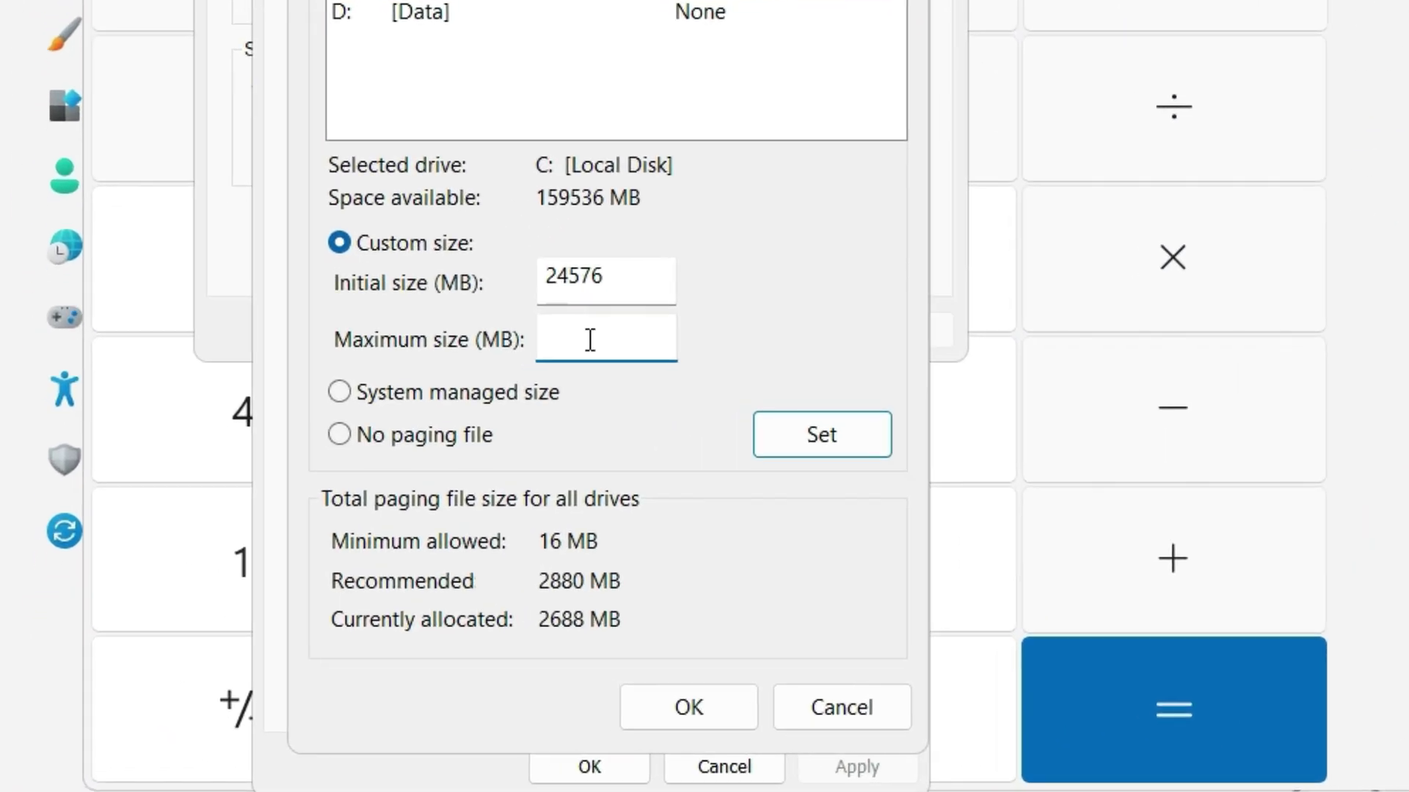
Set drive C:'s maximum paging file size to 49152 MB and confirm Virtual Memory
type("49152")
left_click(826, 449)
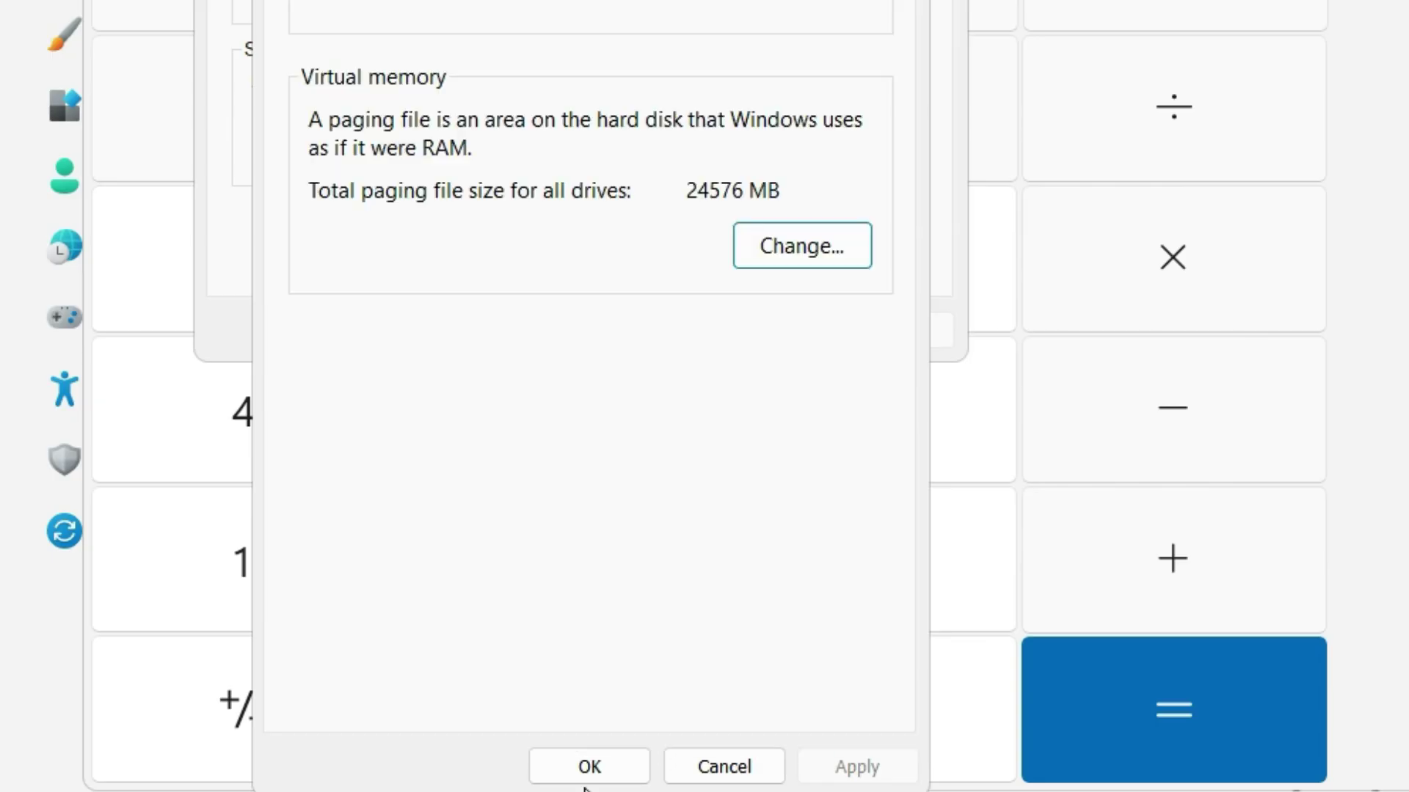
left_click(589, 772)
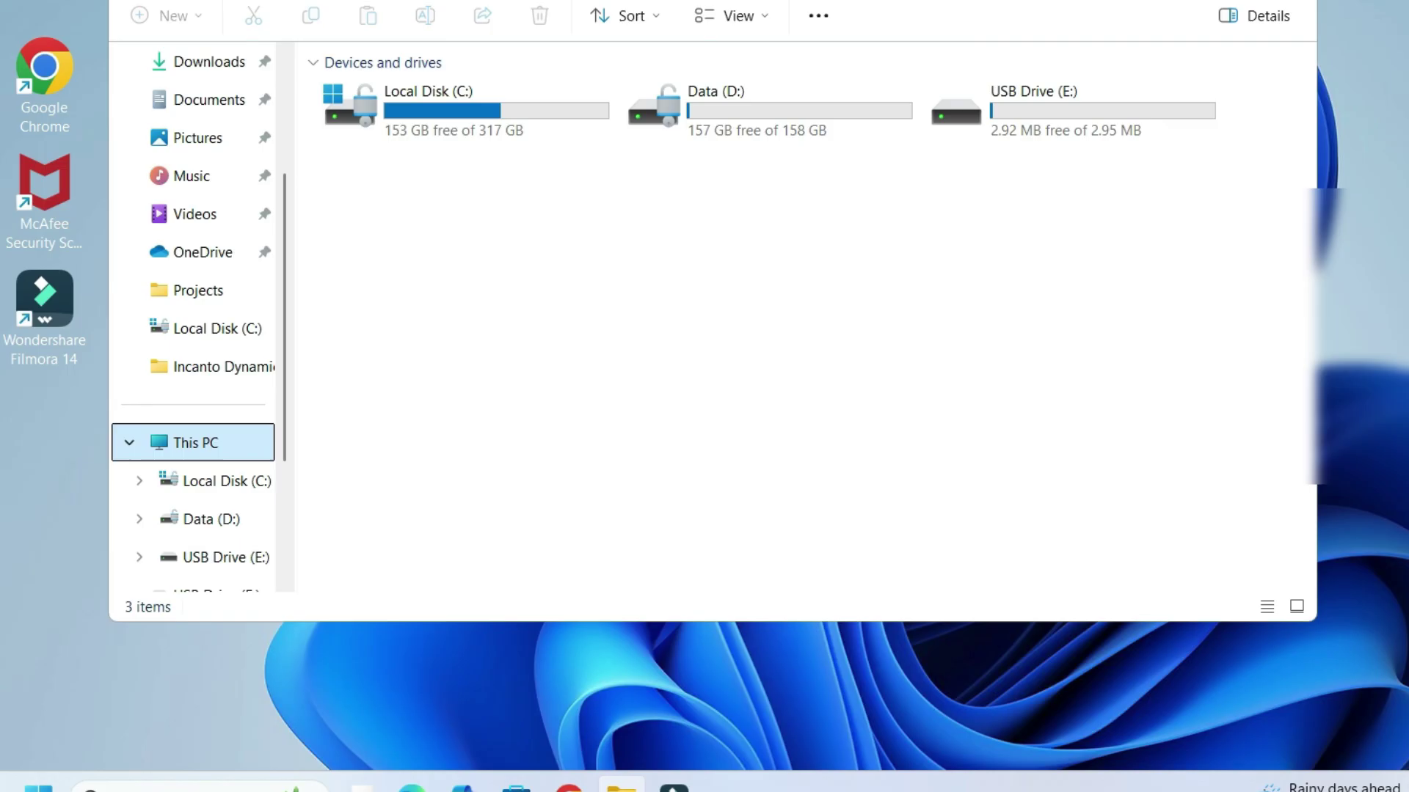
Close This PC, search for 'cmd', and launch Command Prompt as administrator
left_click(970, 80)
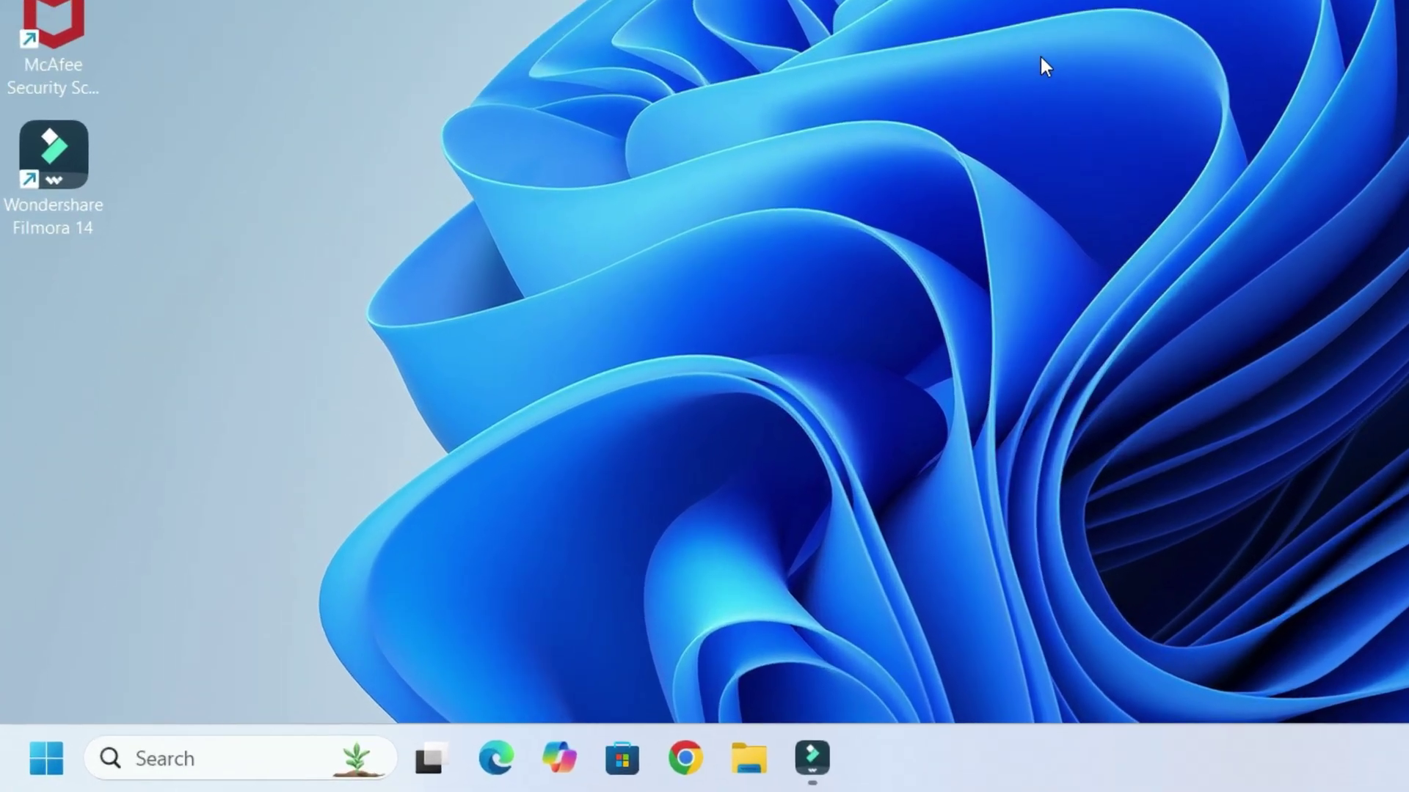
left_click(254, 770)
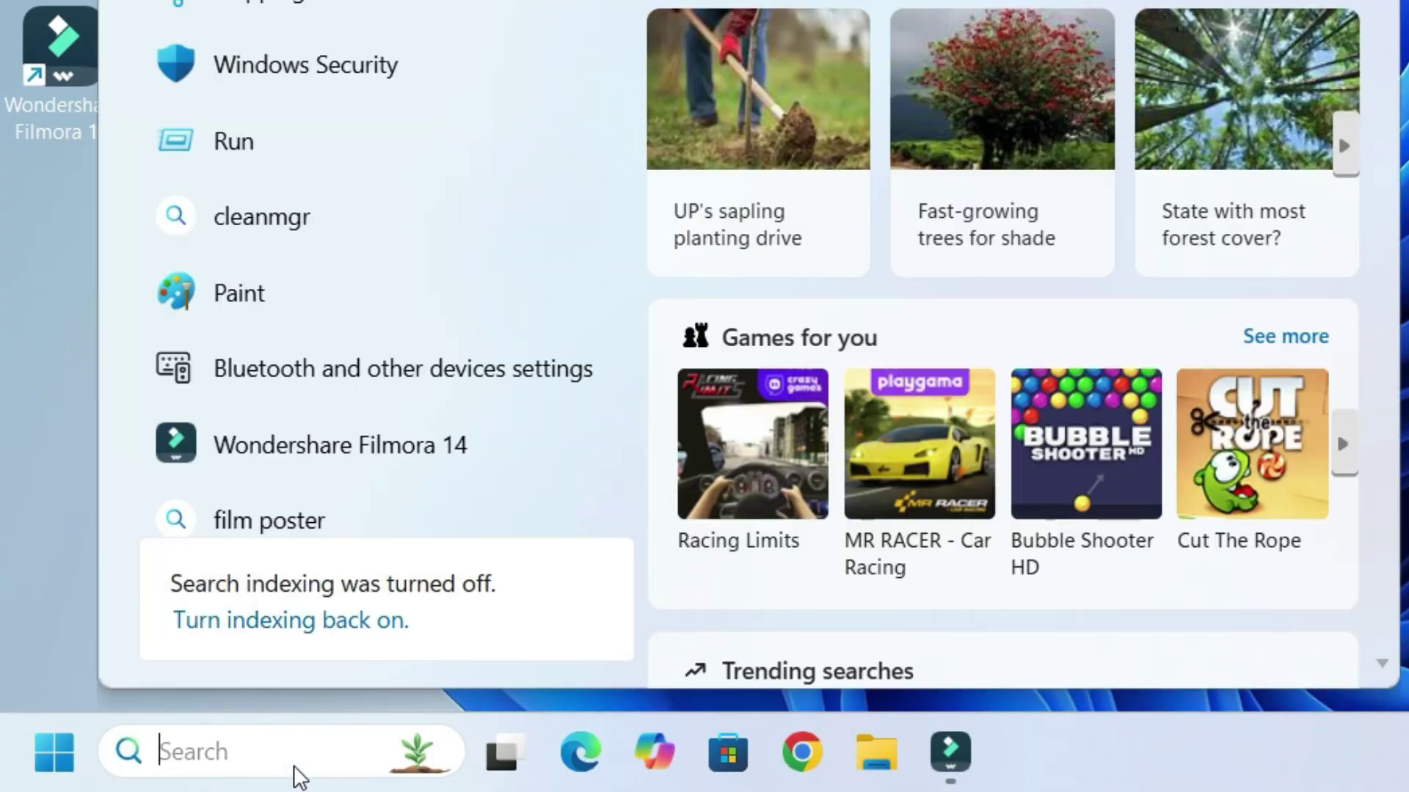
type("cmd")
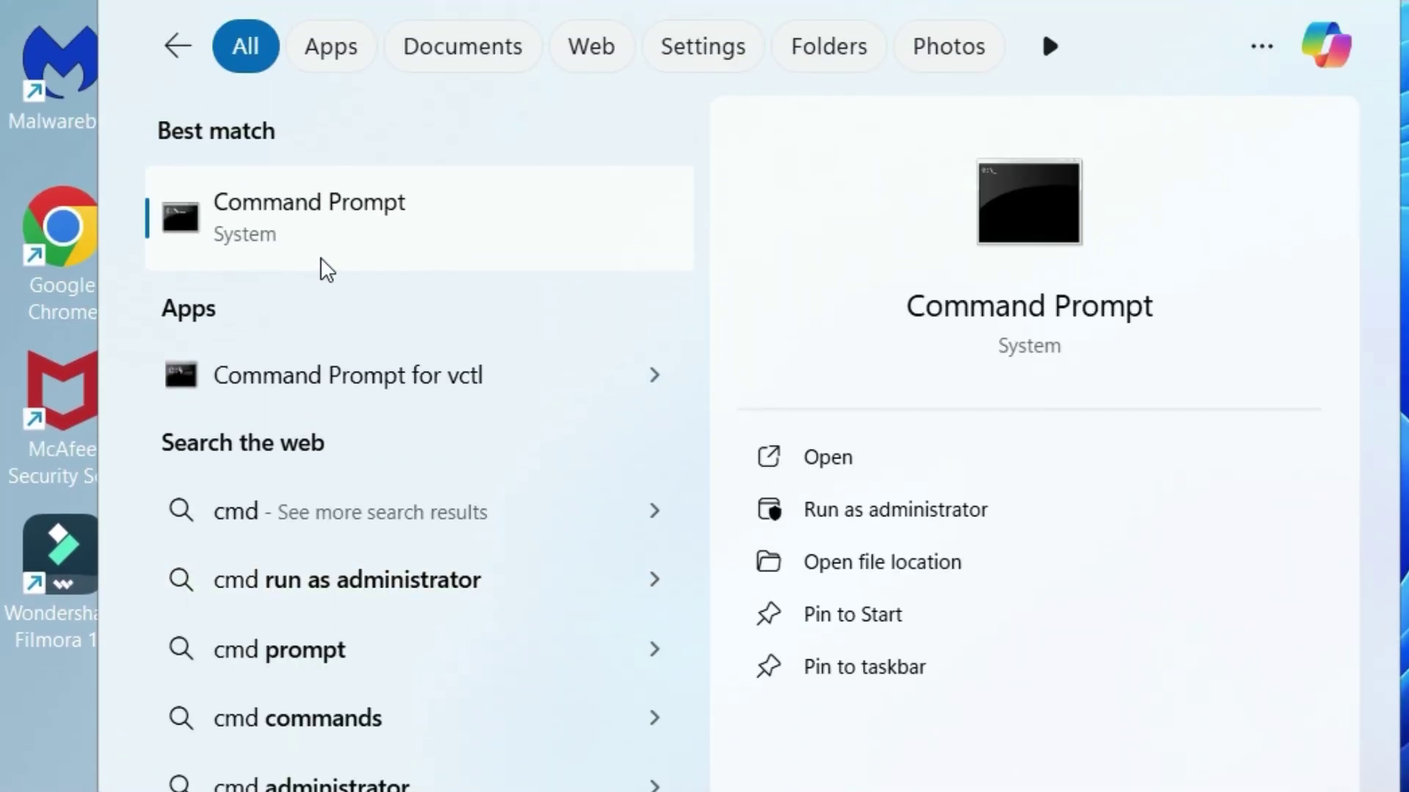
right_click(320, 260)
left_click(474, 308)
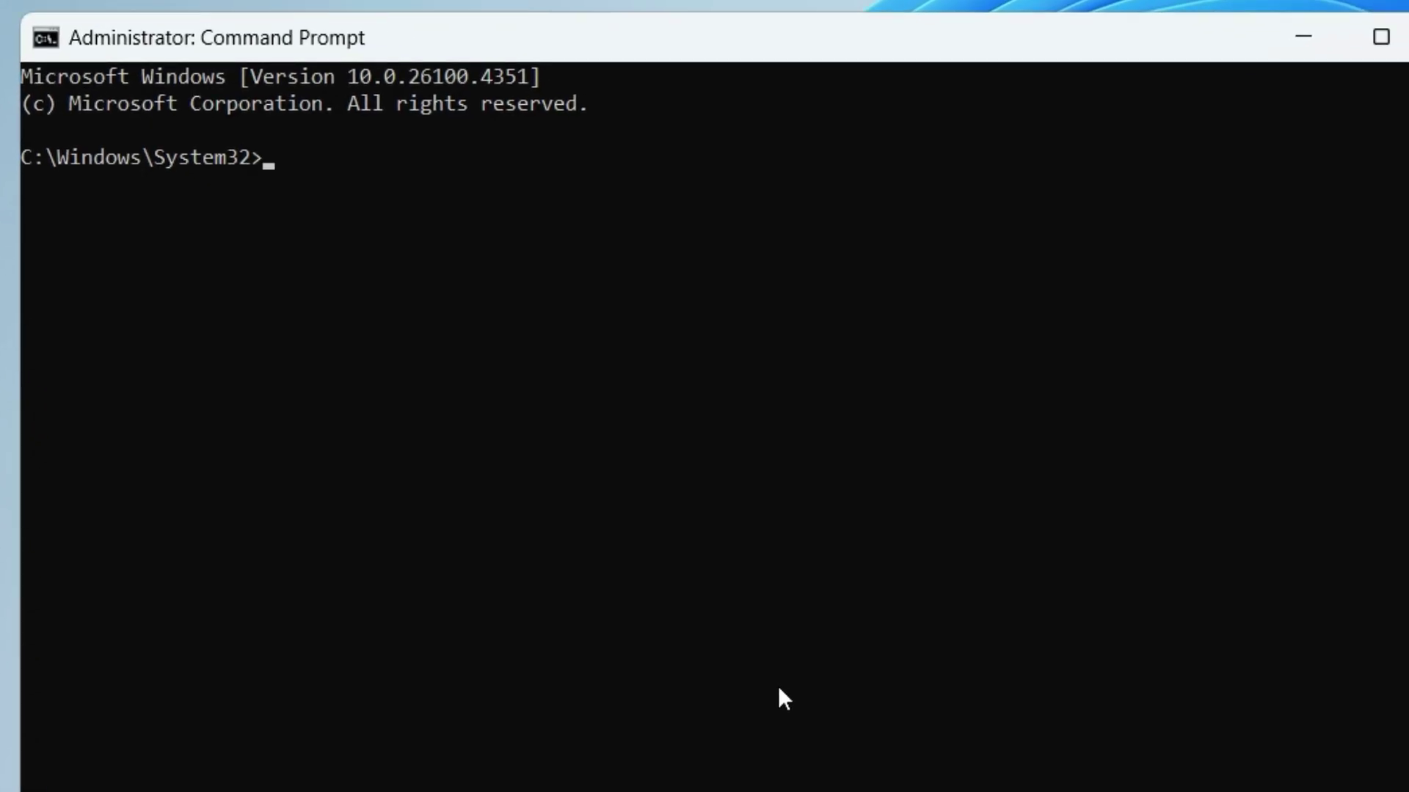
Run chkdsk /f /r and answer y to schedule the drive check for next restart
type("chkdsk /f ")
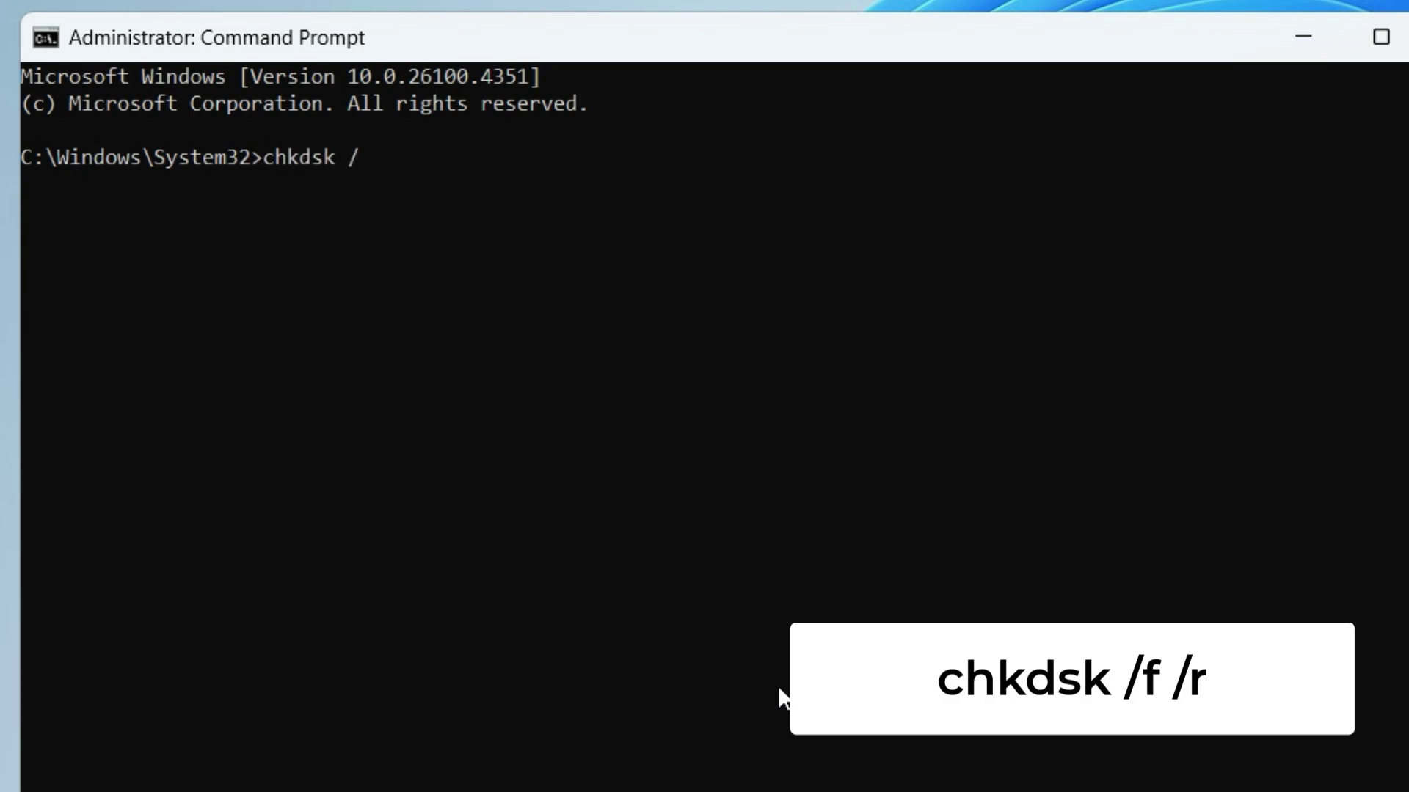
type("/r")
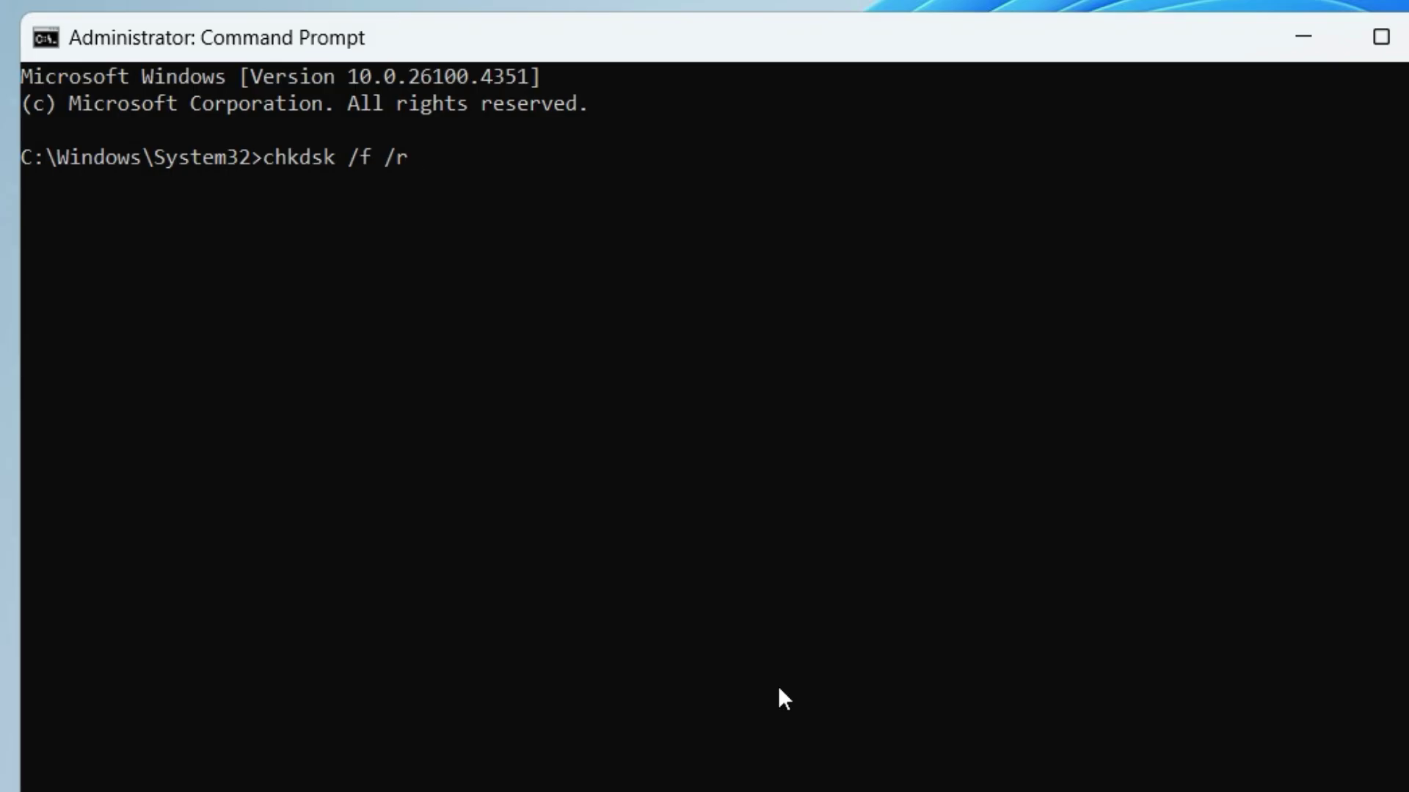
key("Return")
type("y")
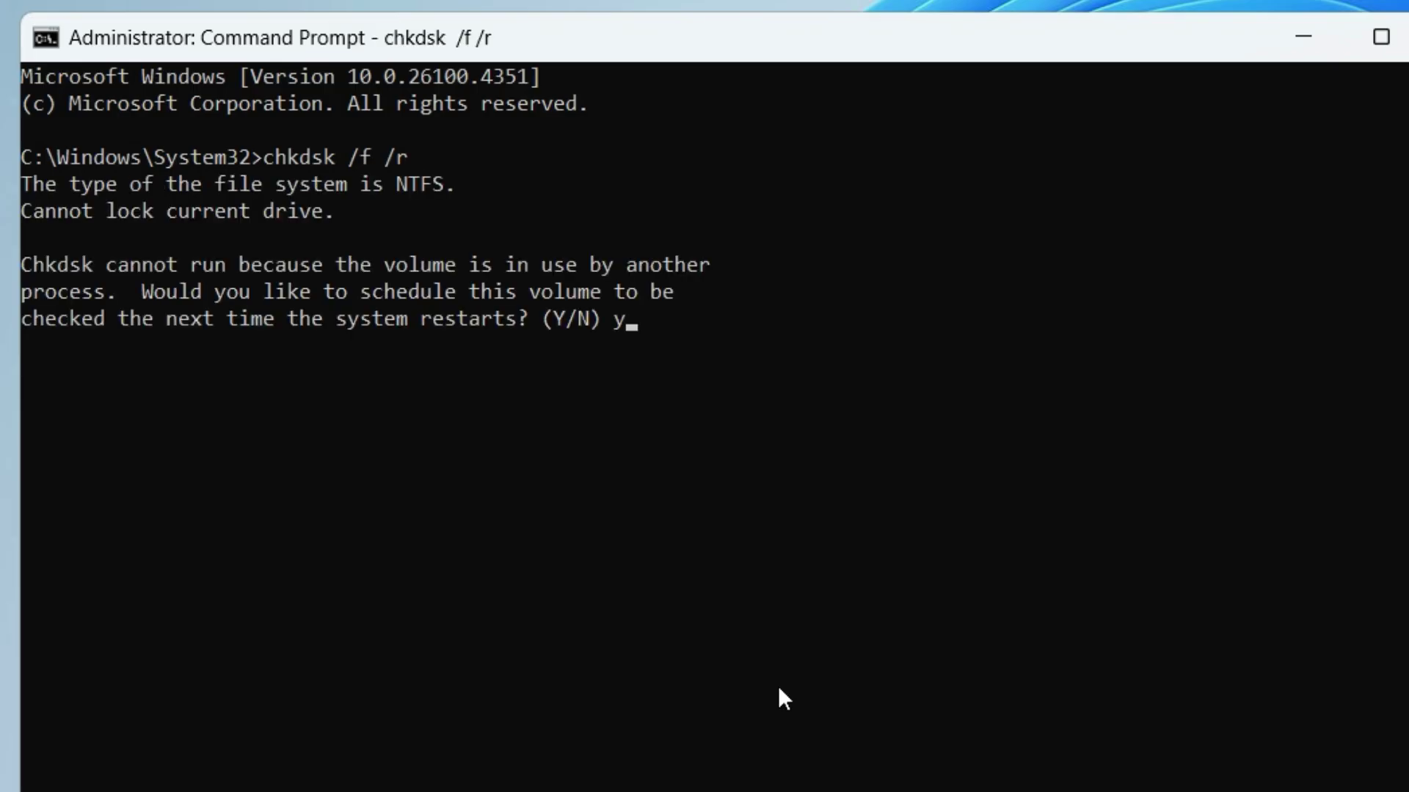
key("Return")
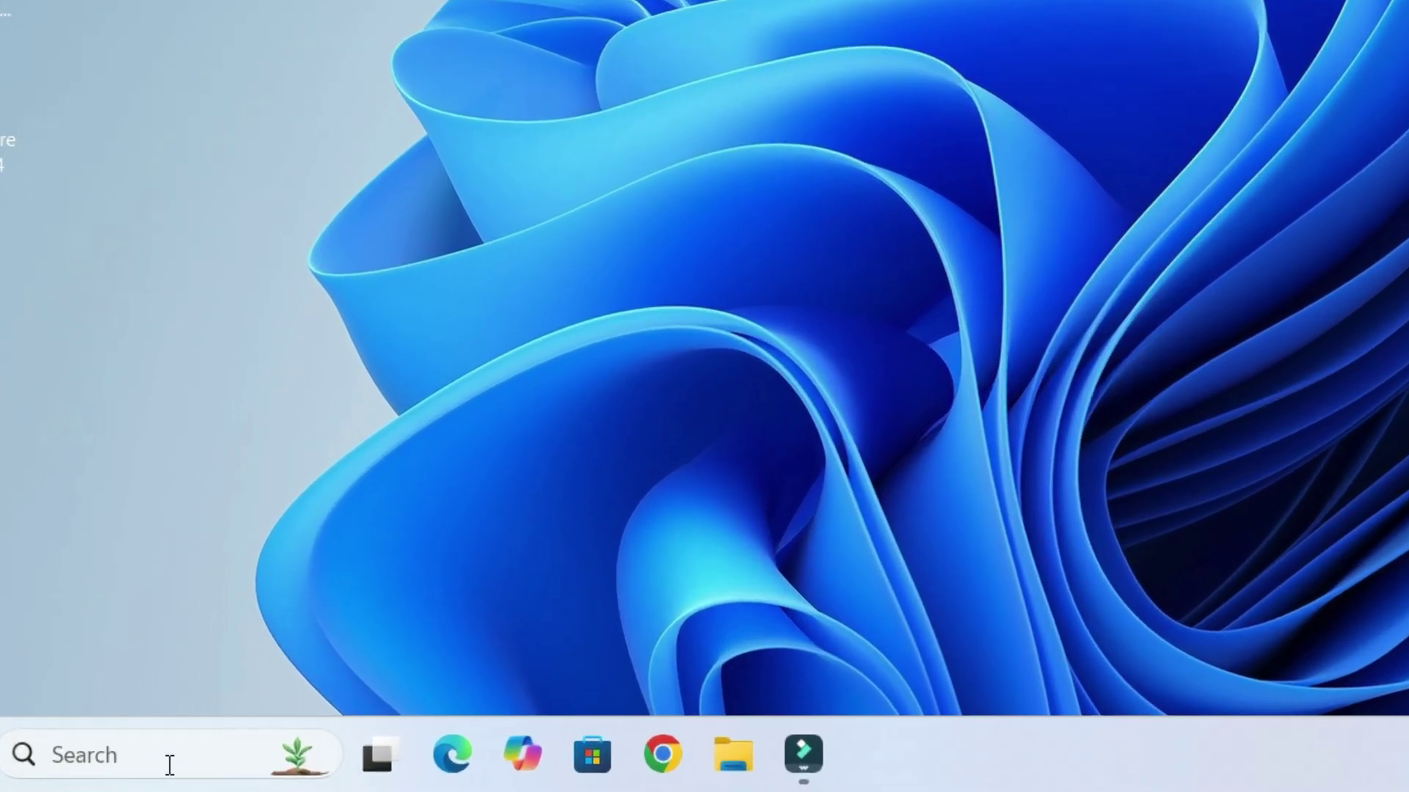
Open Settings and go to Apps > Installed apps
left_click(169, 763)
type("sett")
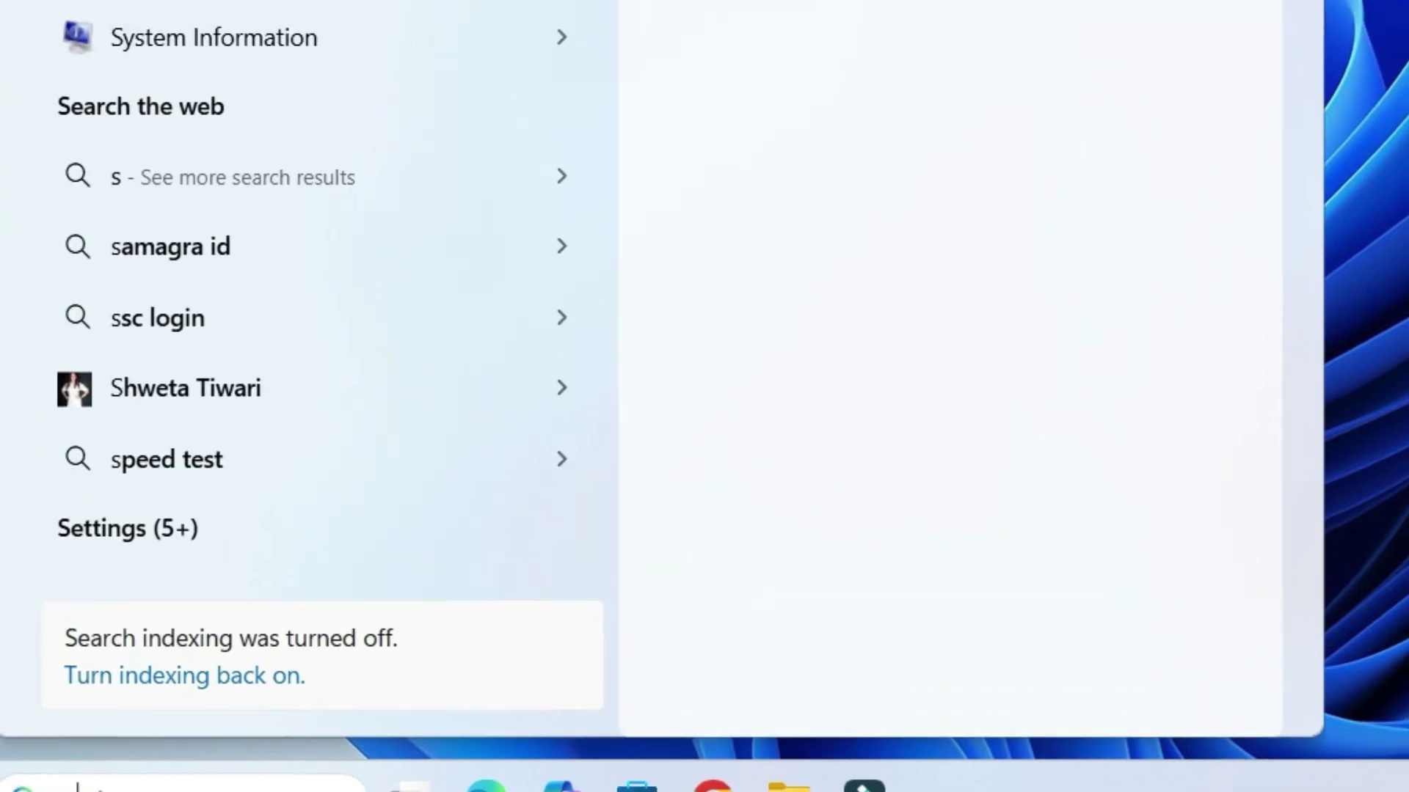
type("ings")
left_click(252, 197)
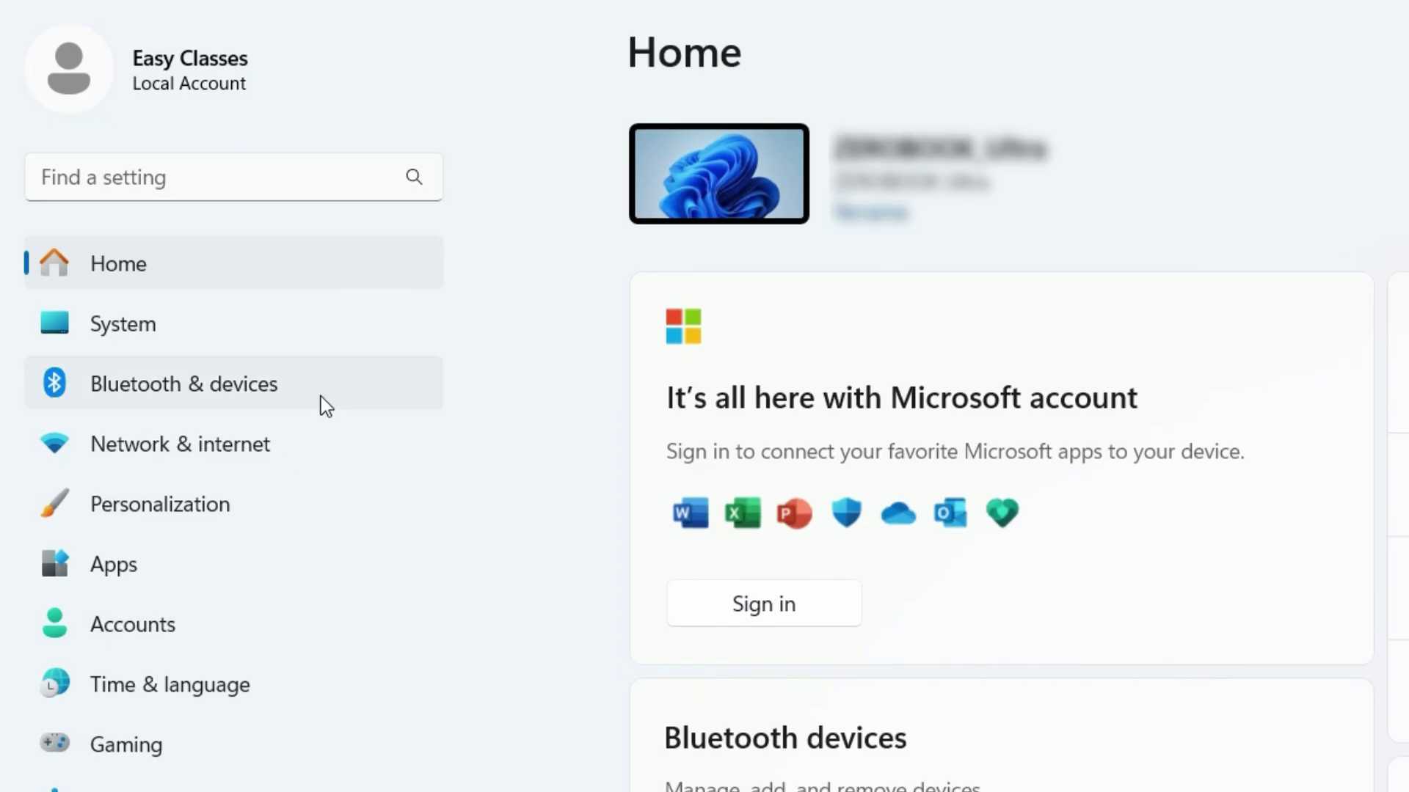
left_click(129, 568)
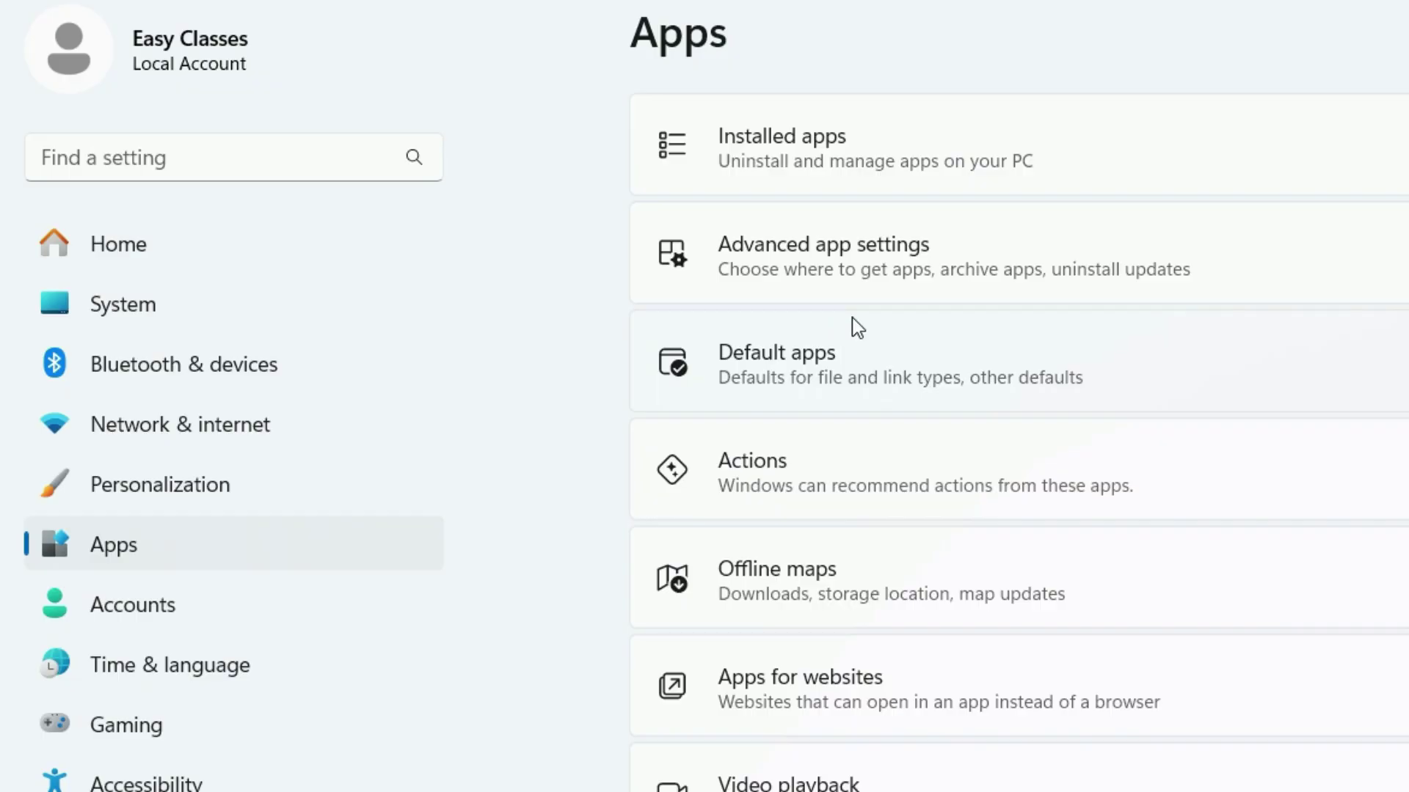
left_click(983, 173)
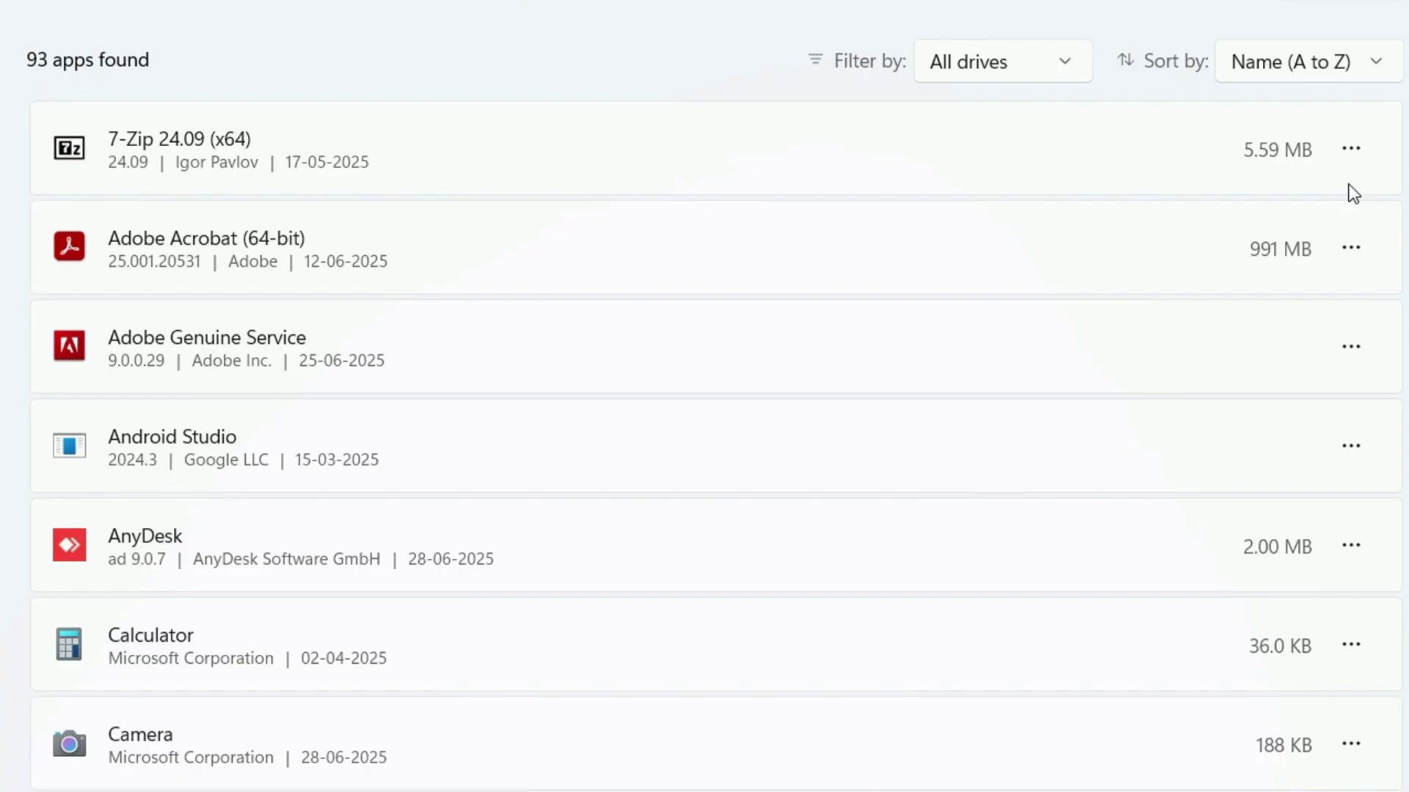
Uninstall the Family app and confirm its removal
scroll(1354, 194, "down", 10)
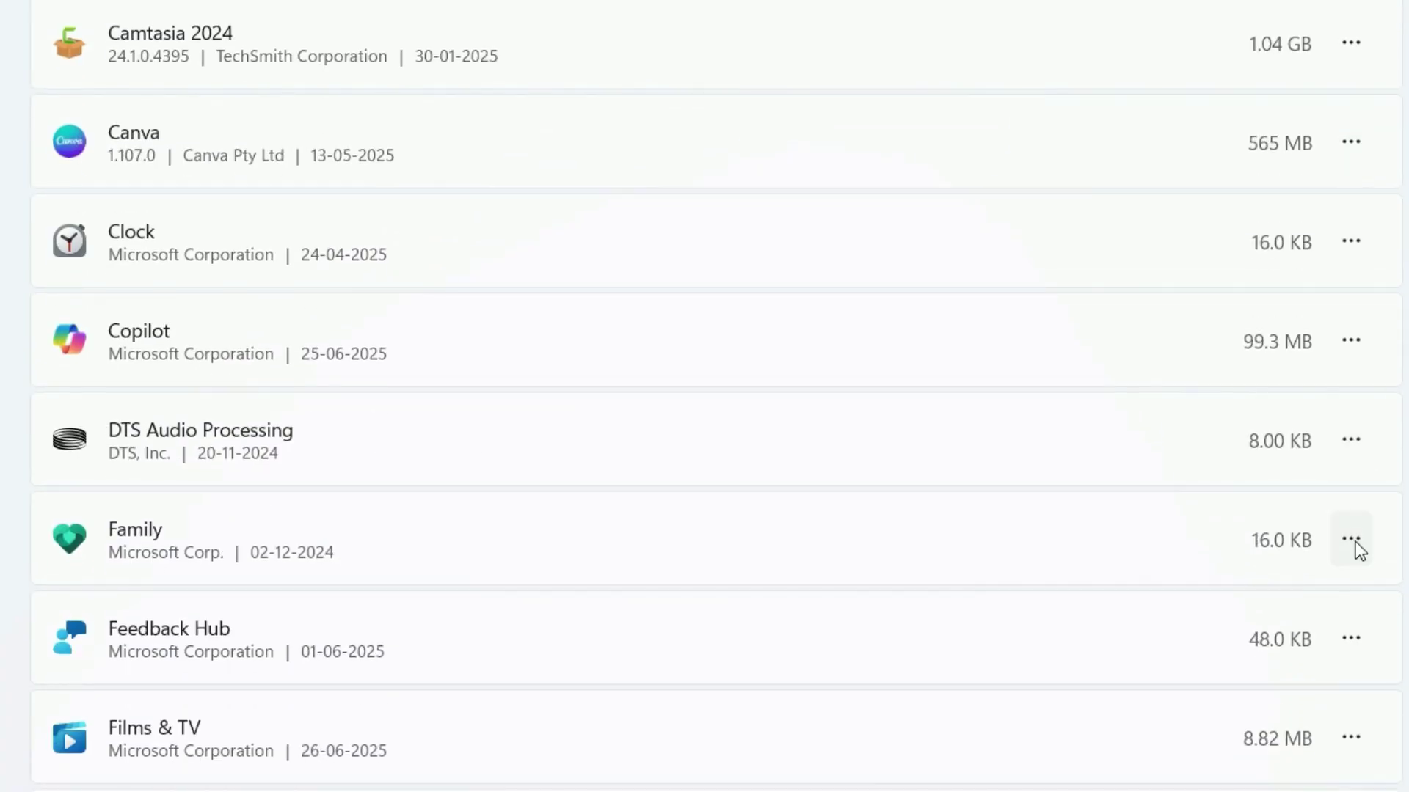
left_click(1355, 541)
left_click(1133, 687)
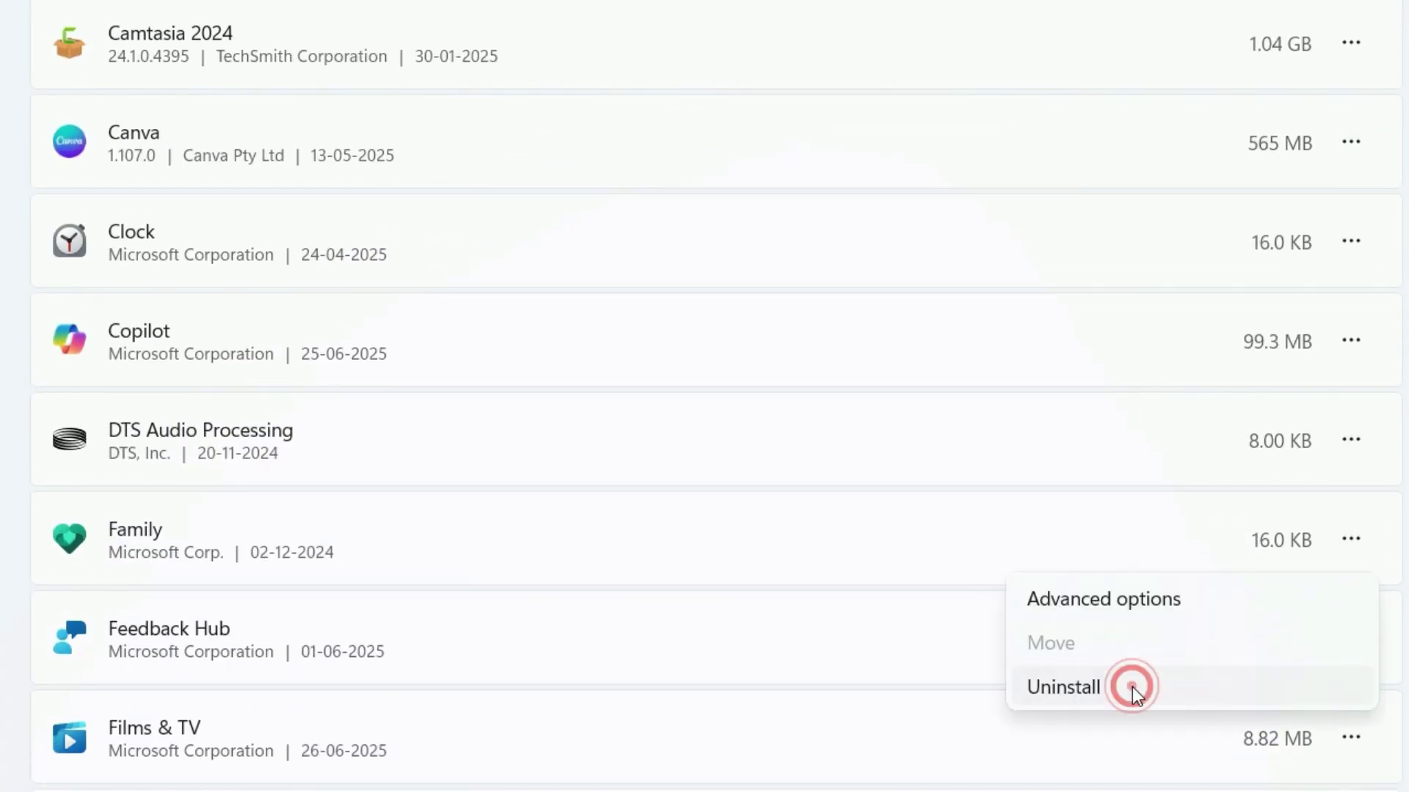
left_click(1279, 689)
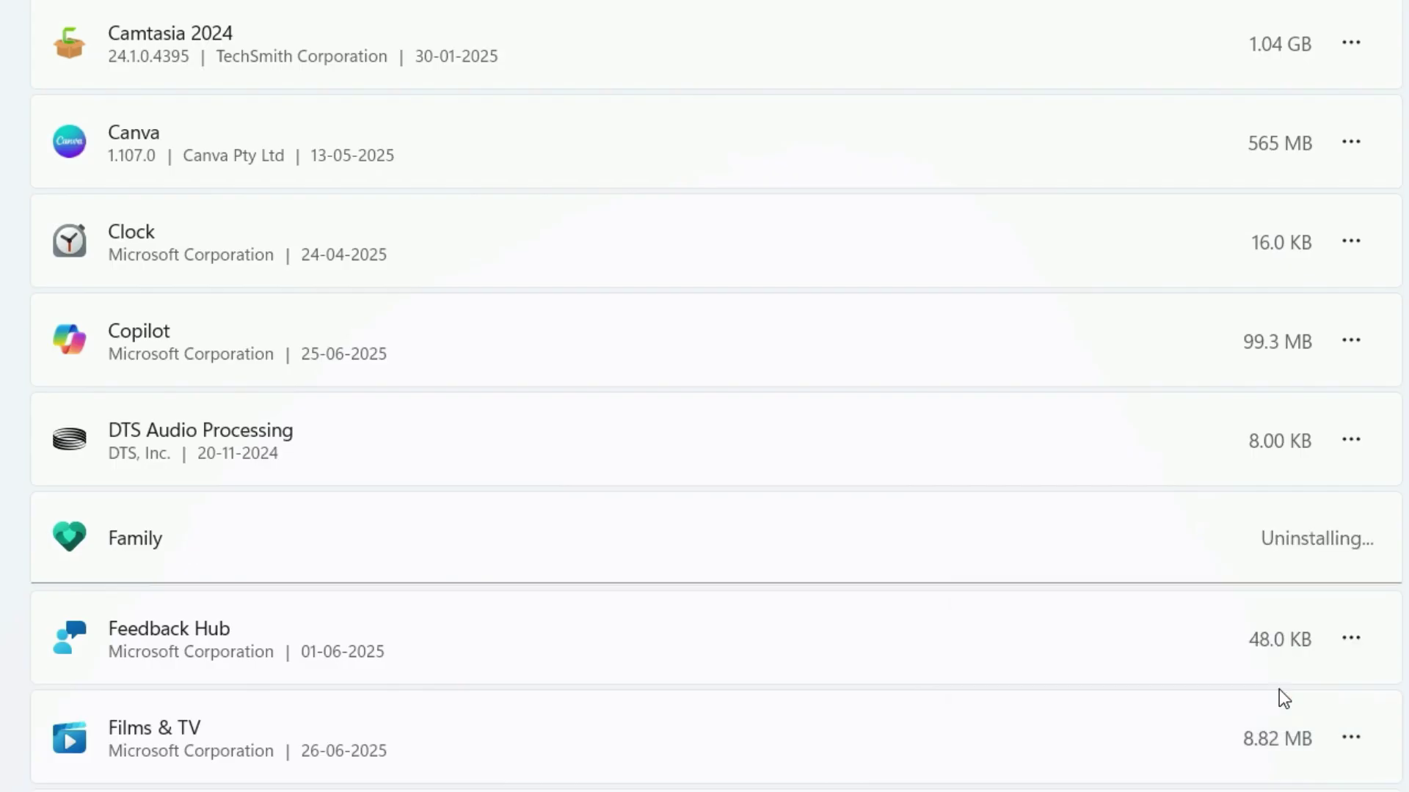
Start removing Malwarebytes, then return to the Apps settings page
scroll(1359, 672, "down", 10)
left_click(1357, 672)
scroll(1169, 777, "down", 1)
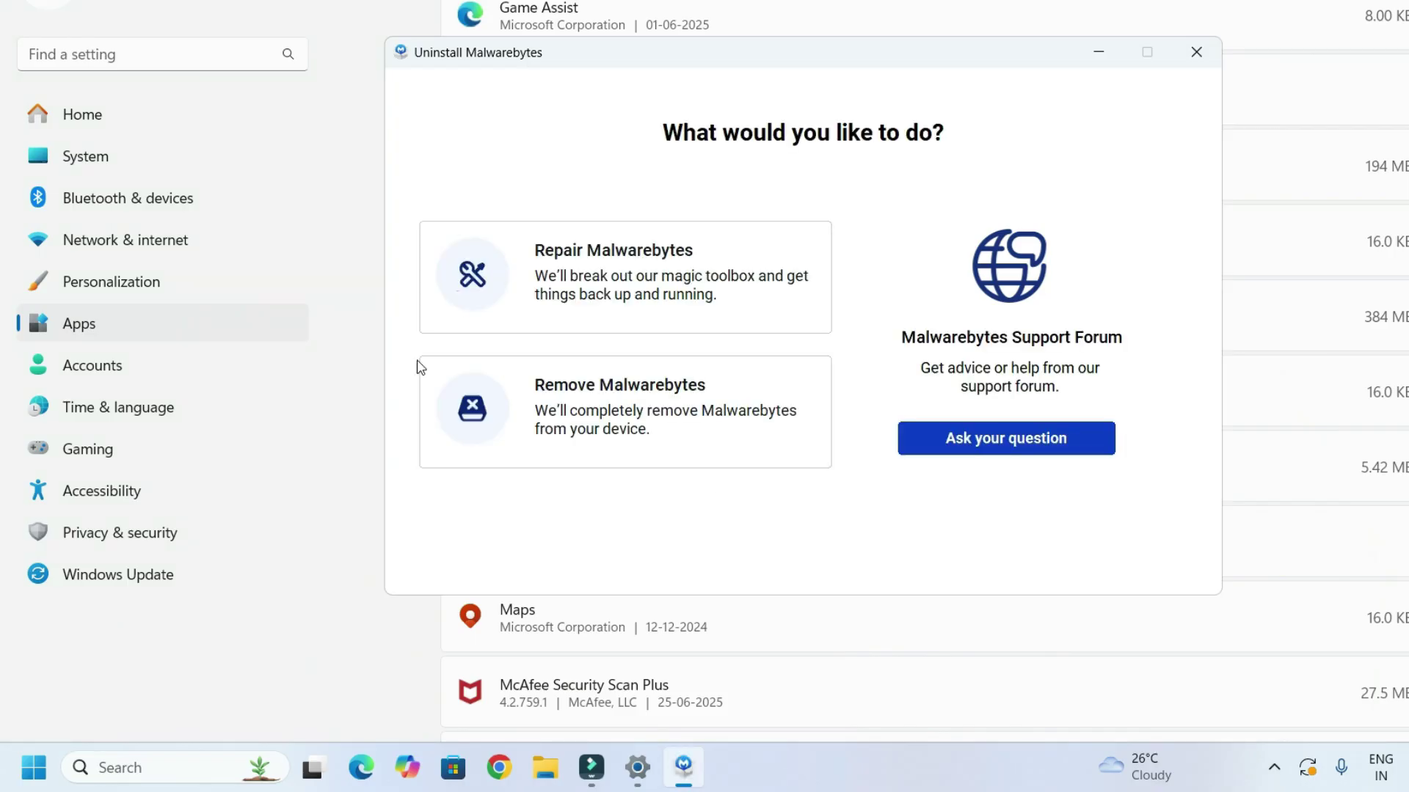
left_click(113, 327)
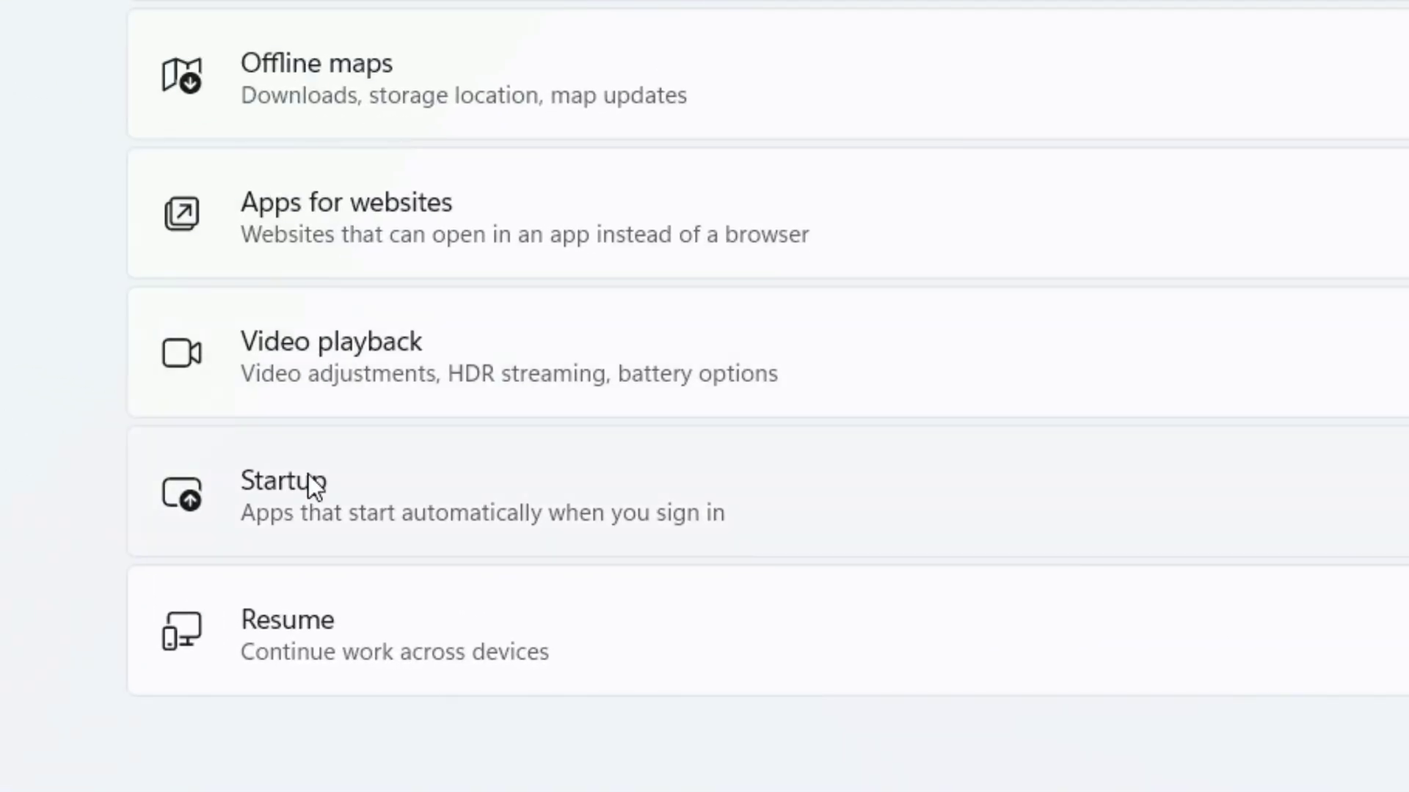
On the Startup apps page, switch Copilot to Off
left_click(308, 482)
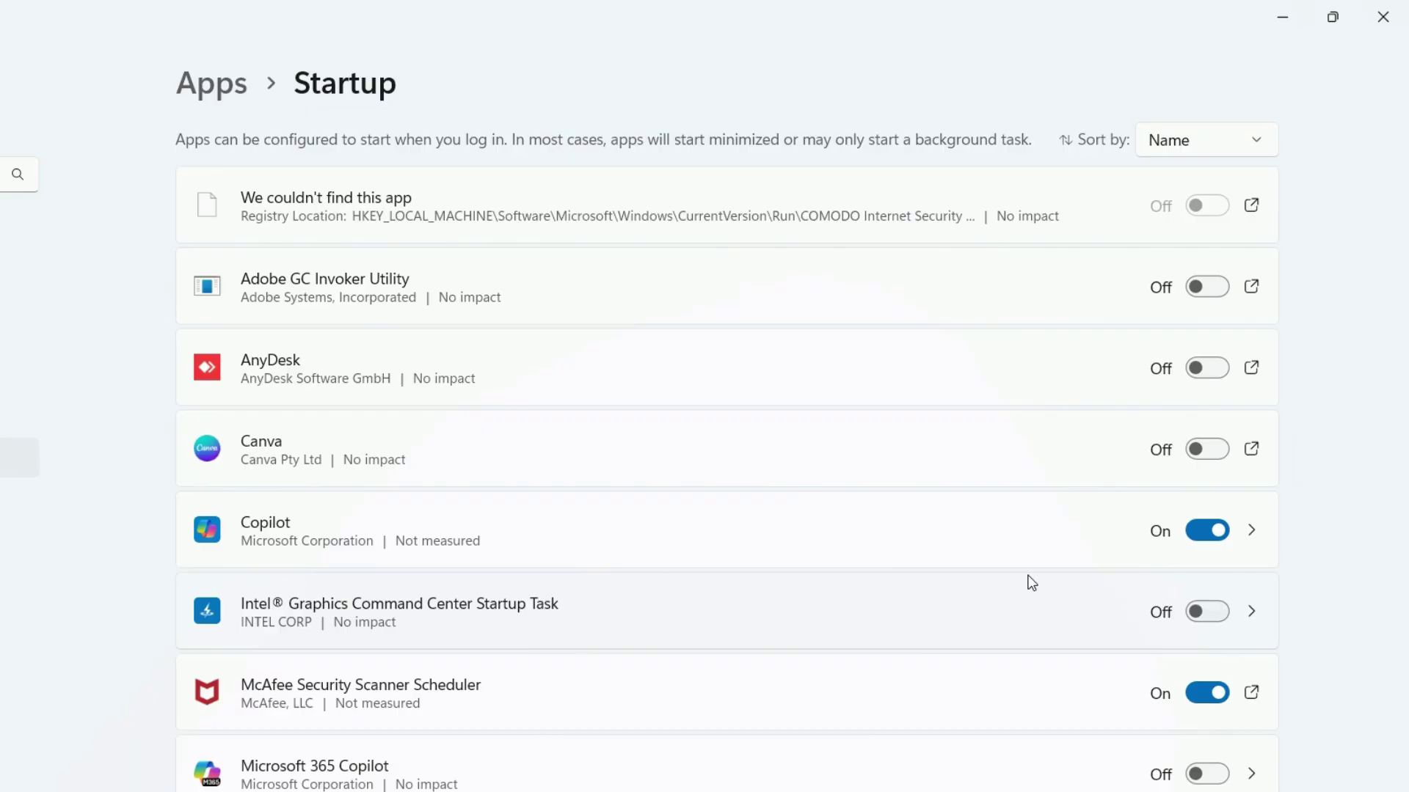
left_click(1216, 542)
scroll(1217, 543, "down", 4)
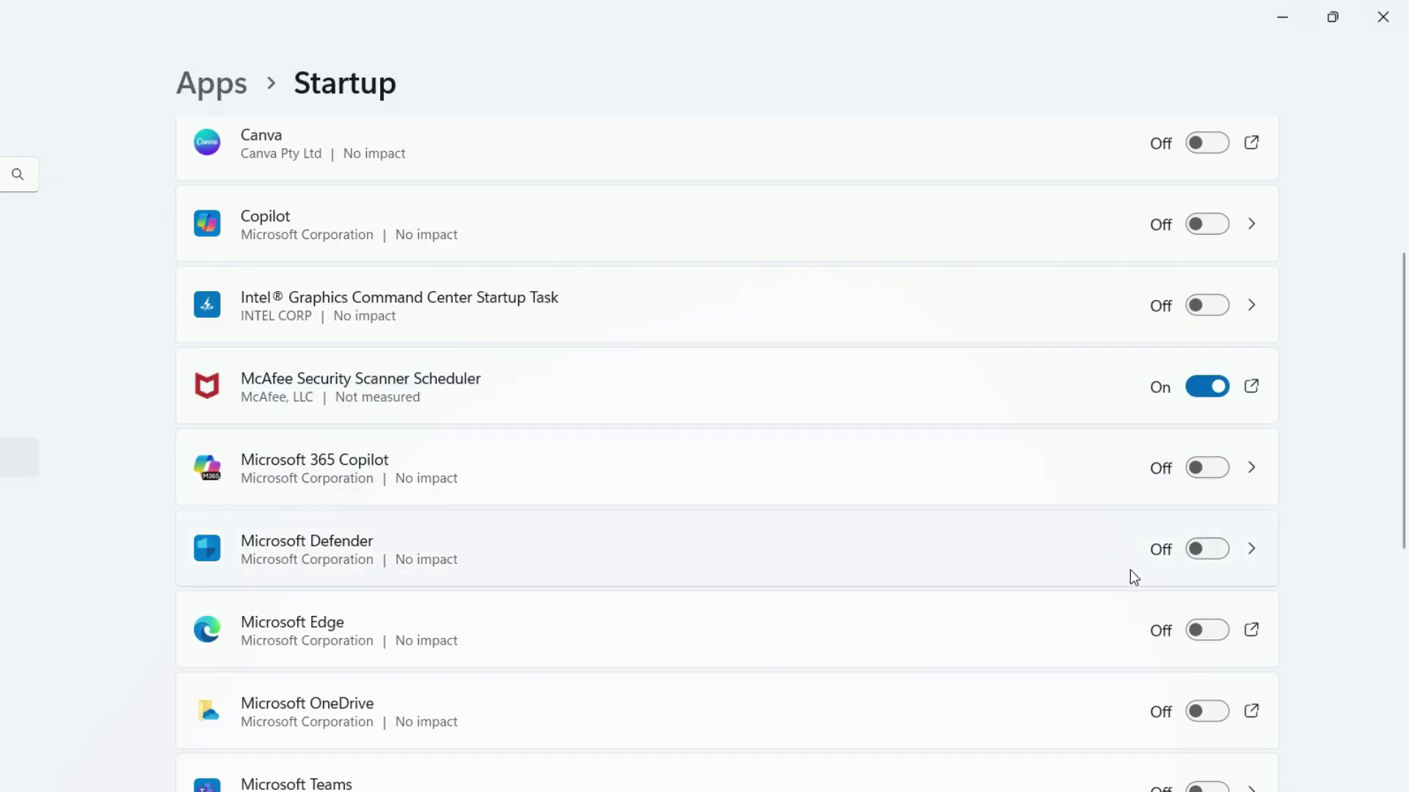
scroll(1130, 569, "down", 4)
scroll(1208, 751, "up", 8)
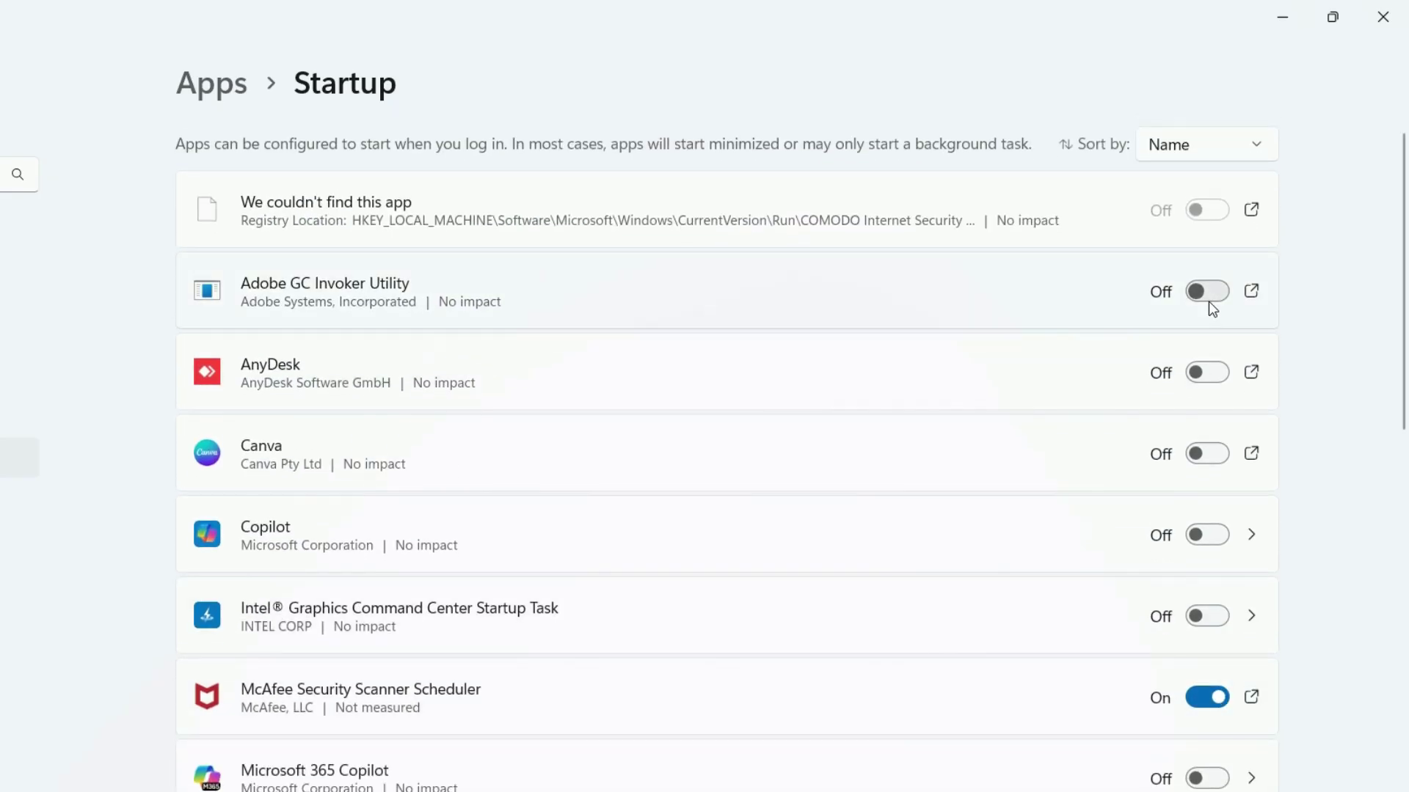